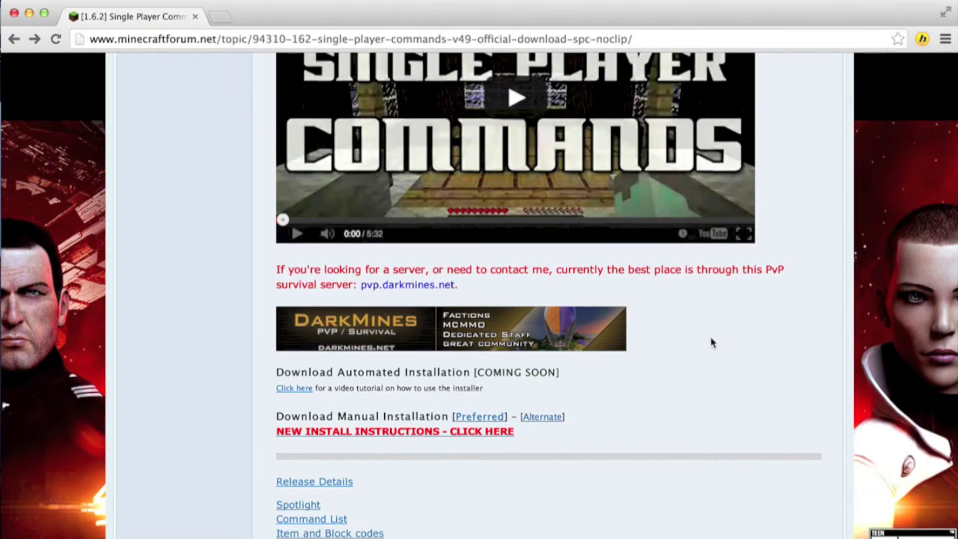
Step: Scroll the SPC forum post to the download links and follow the Preferred manual-installation link
scroll(710, 336, "up", 8)
scroll(710, 336, "down", 4)
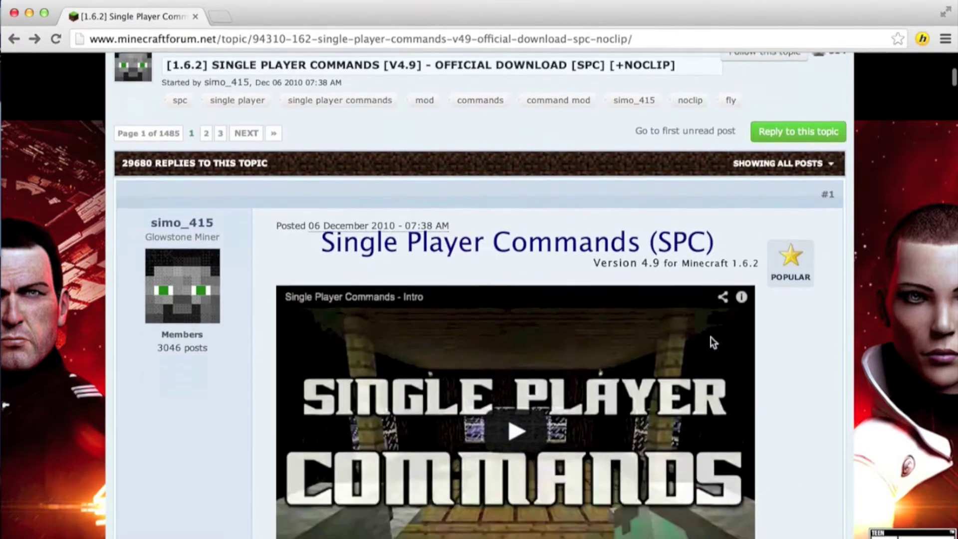
scroll(217, 226, "down", 1)
scroll(219, 233, "down", 5)
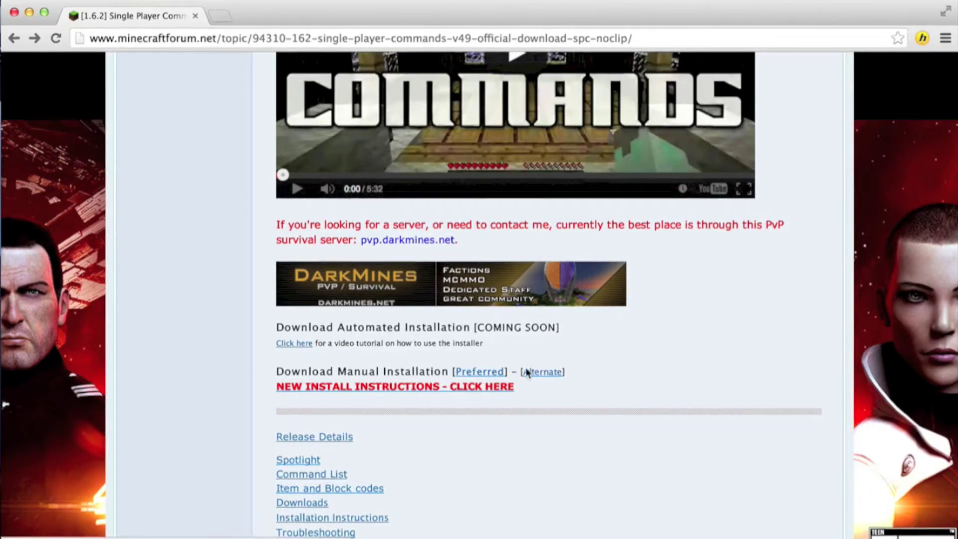
left_click(469, 373)
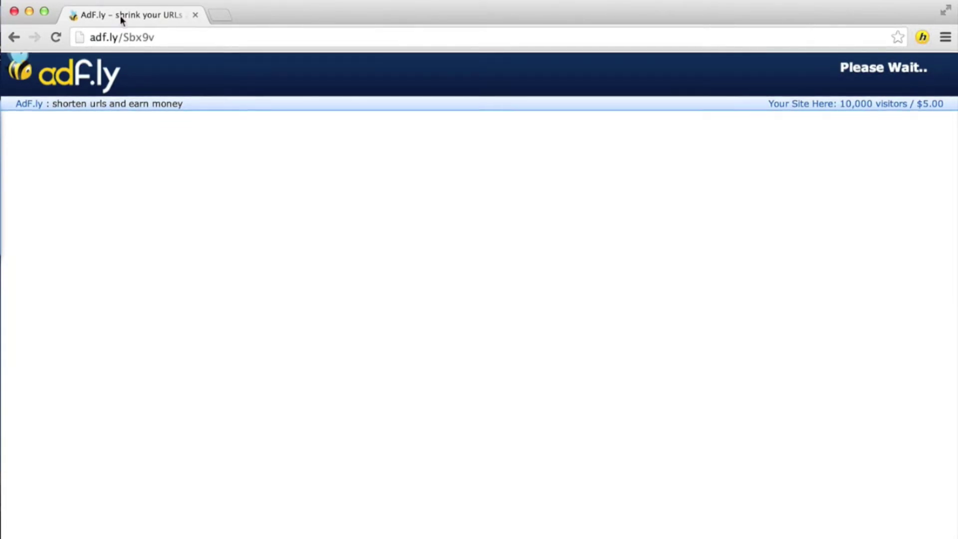
Step: Reload the stalled adf.ly page and skip the ad so the SinglePlayerCommands zip downloads
left_click(56, 37)
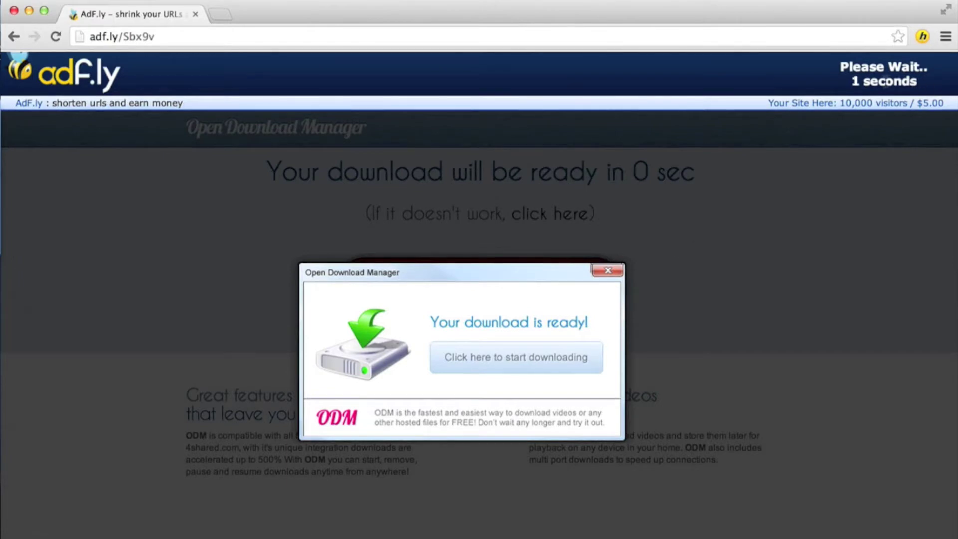
left_click(876, 86)
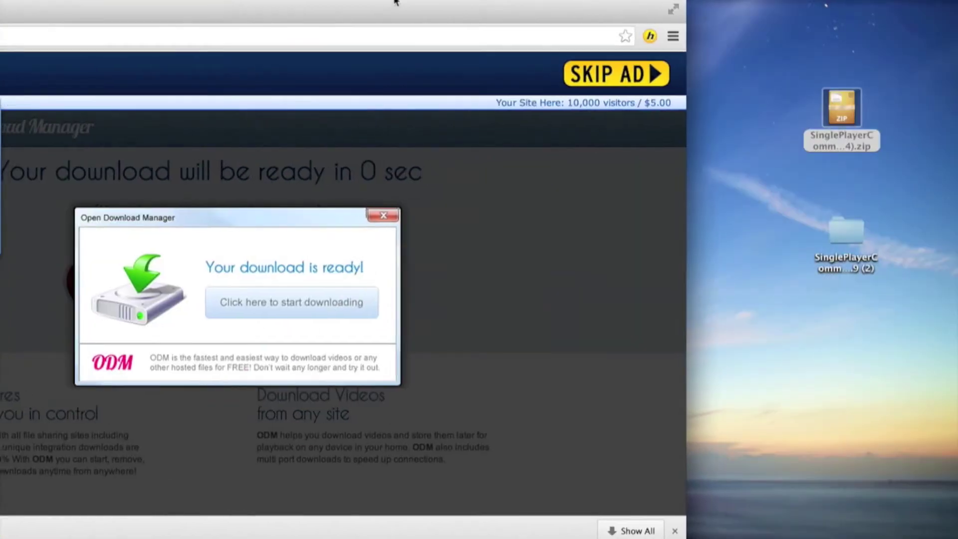
Step: Extract the downloaded SinglePlayerCommands zip on the desktop and open the new folder
left_click_drag(394, 1, 507, 3)
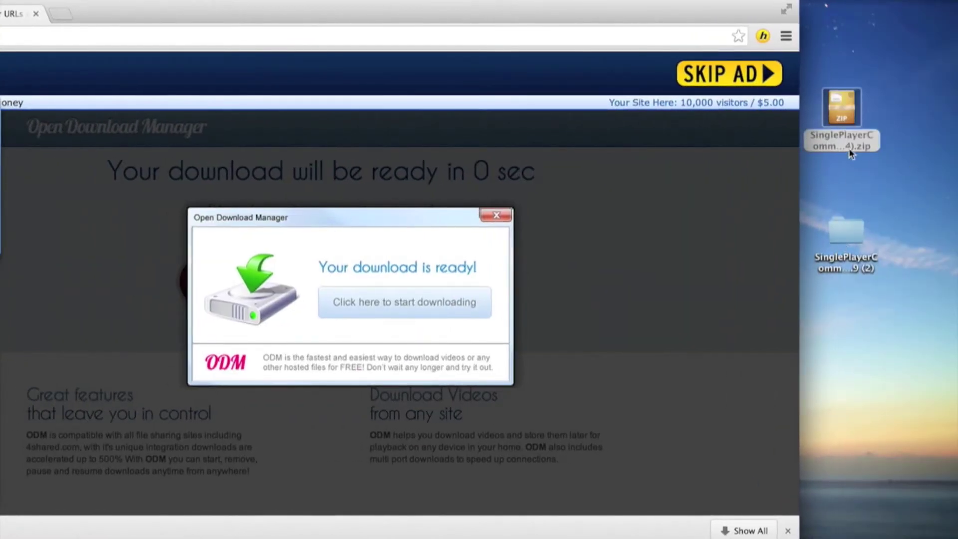
double_click(845, 229)
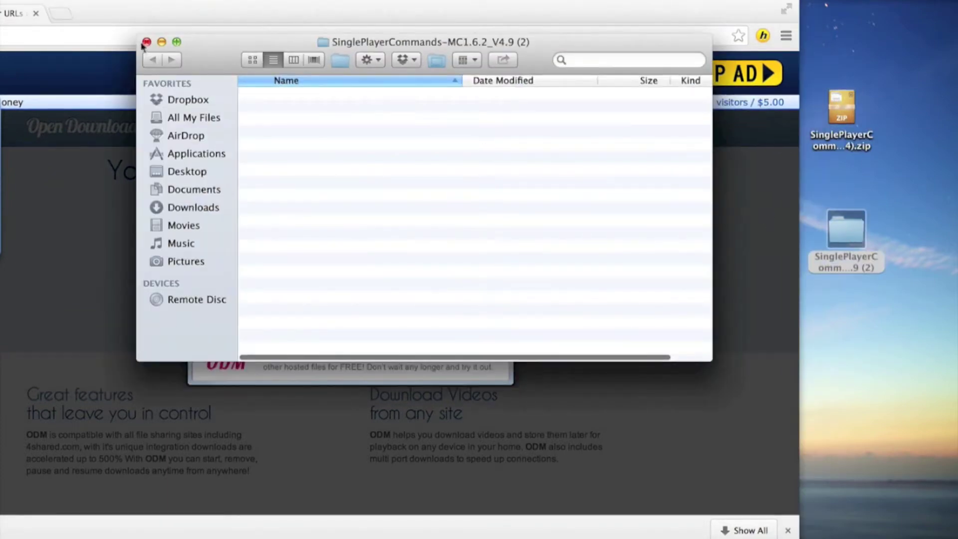
left_click(147, 42)
left_click(834, 114)
double_click(834, 115)
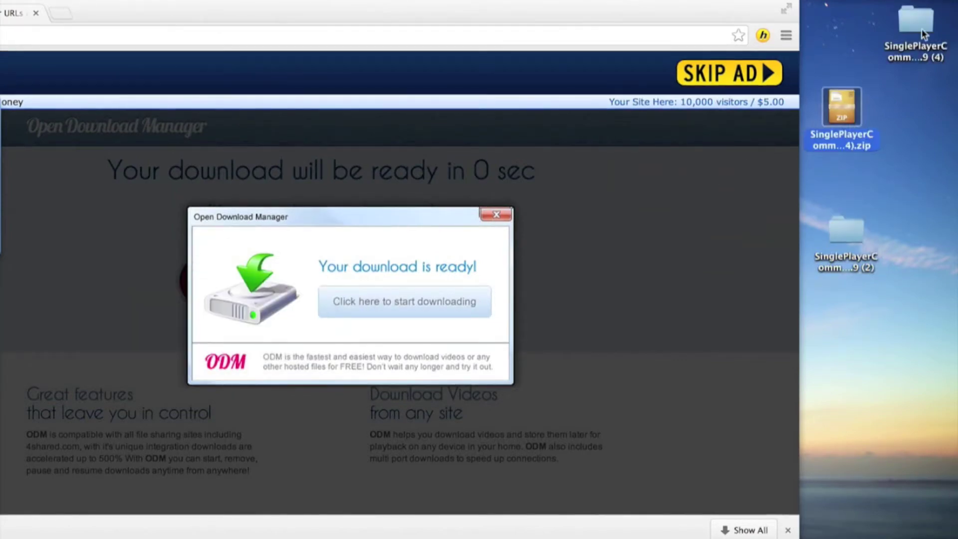
left_click_drag(921, 29, 921, 148)
double_click(921, 148)
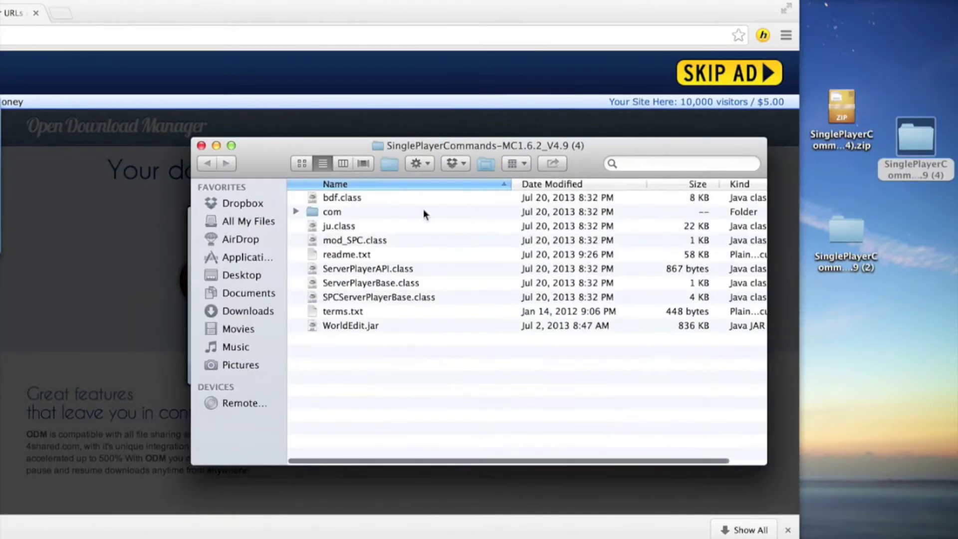
Step: Move terms.txt and readme.txt from the extracted folder to the Trash
right_click(361, 311)
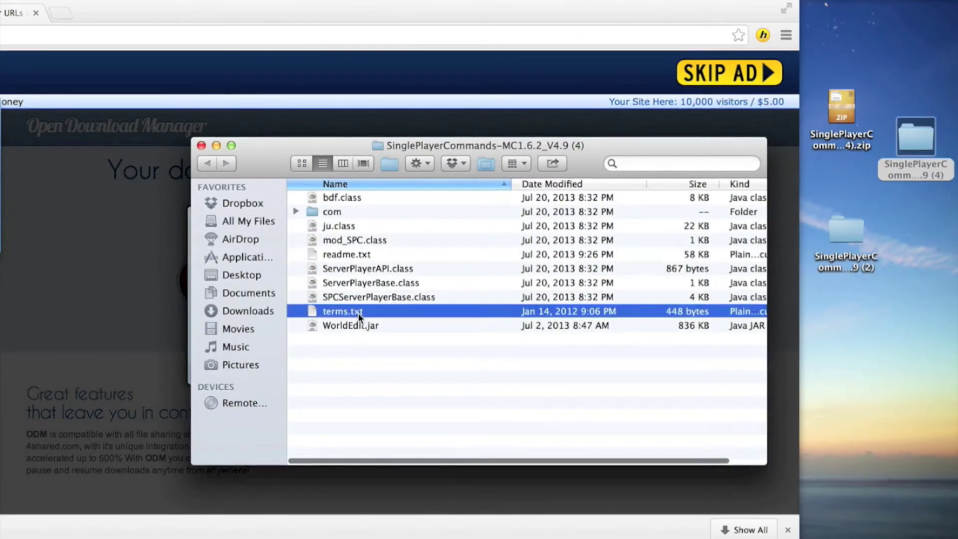
left_click(409, 305)
right_click(367, 254)
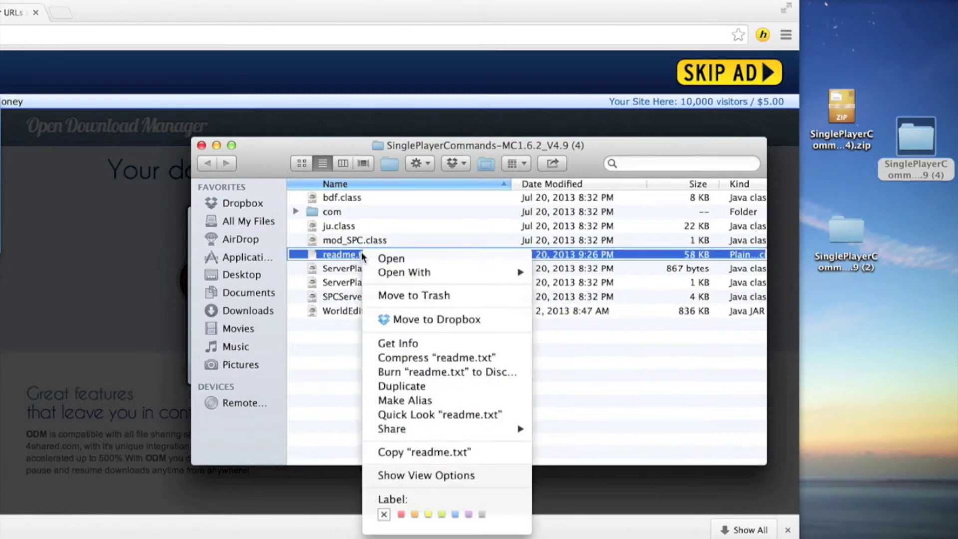
left_click(391, 291)
left_click_drag(394, 145, 817, 148)
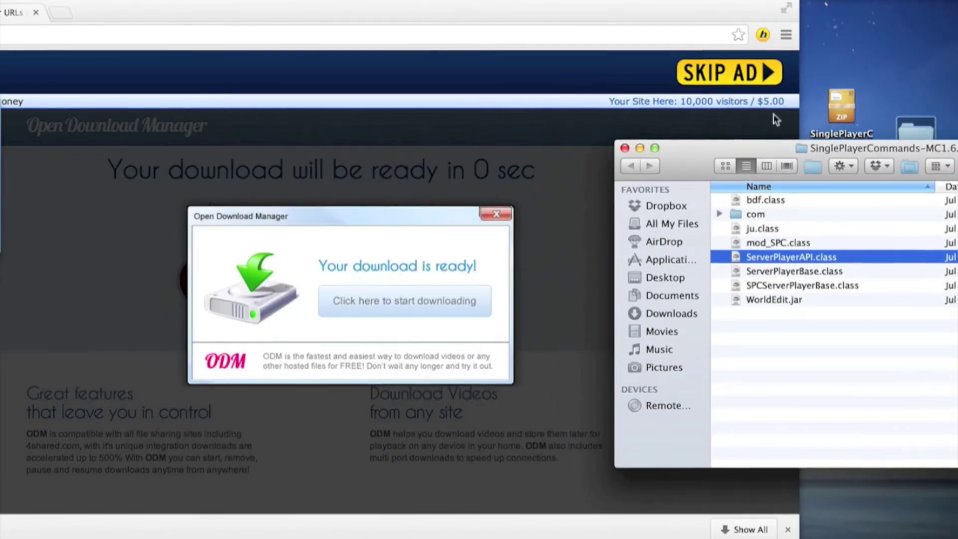
Step: Navigate via Go > Recent Folders to Library > Application Support > minecraft
left_click(847, 35)
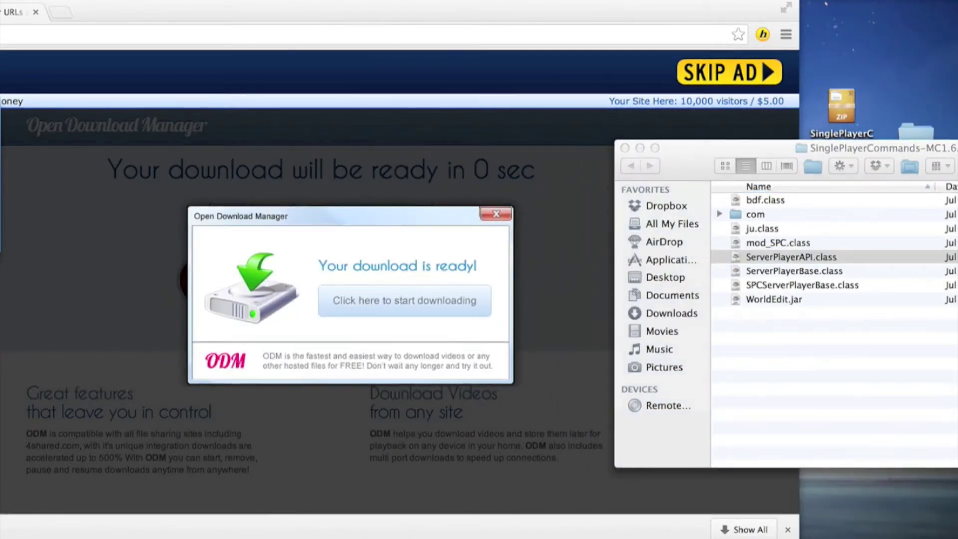
left_click(200, 1)
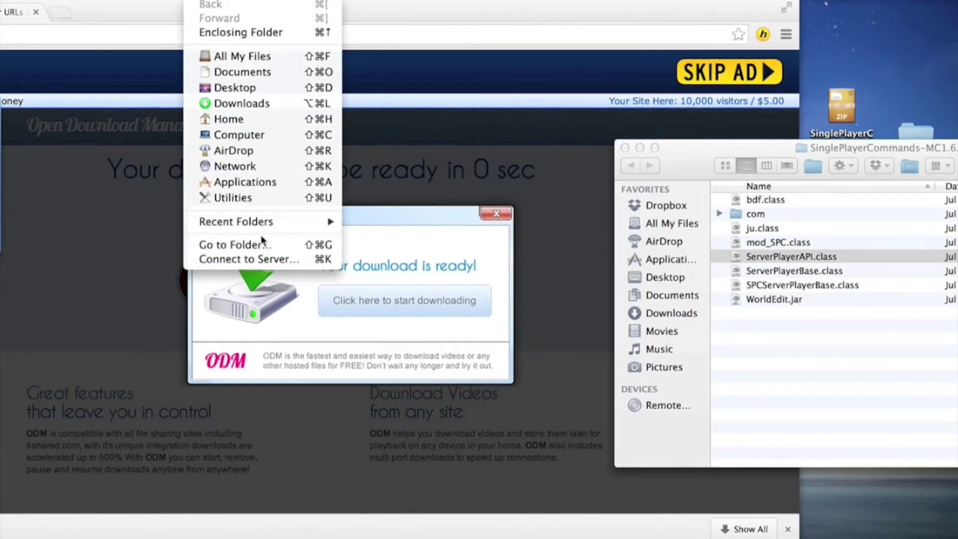
mouse_move(272, 223)
left_click(370, 279)
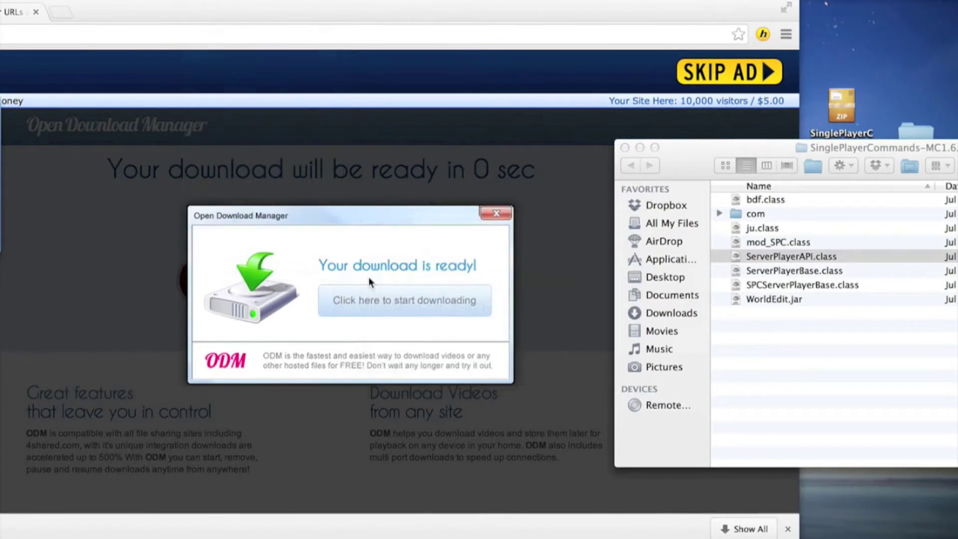
double_click(772, 227)
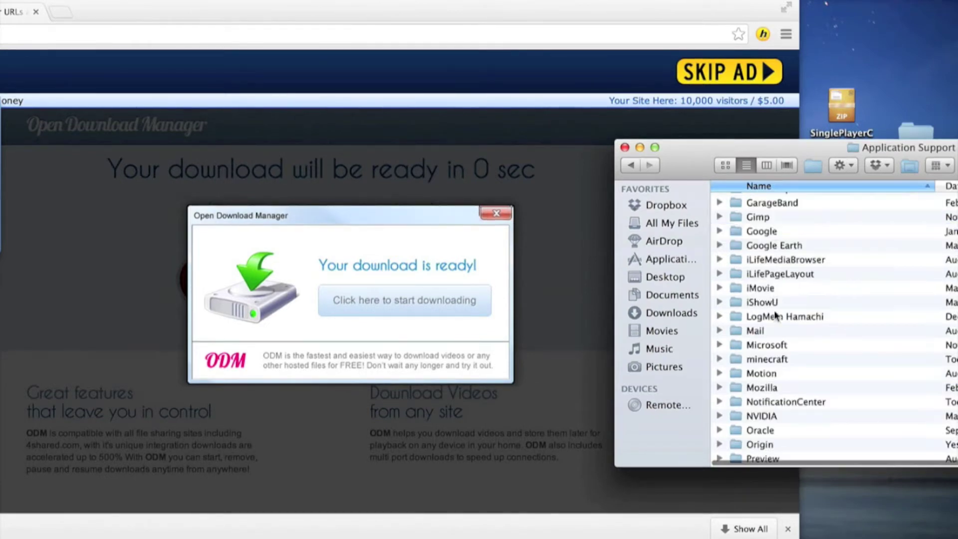
double_click(763, 359)
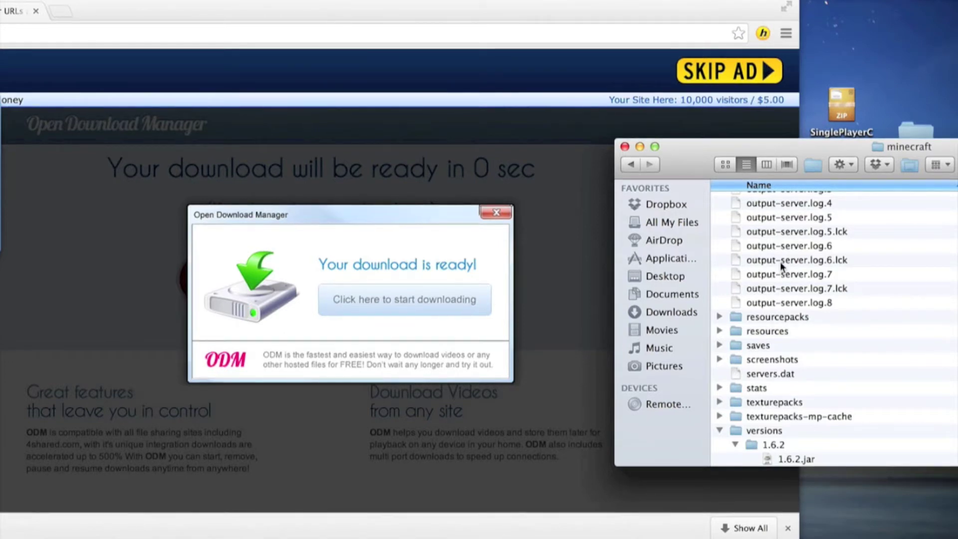
Step: Trash the old WE version folder and open versions, now holding only 1.6.2
scroll(780, 261, "down", 3)
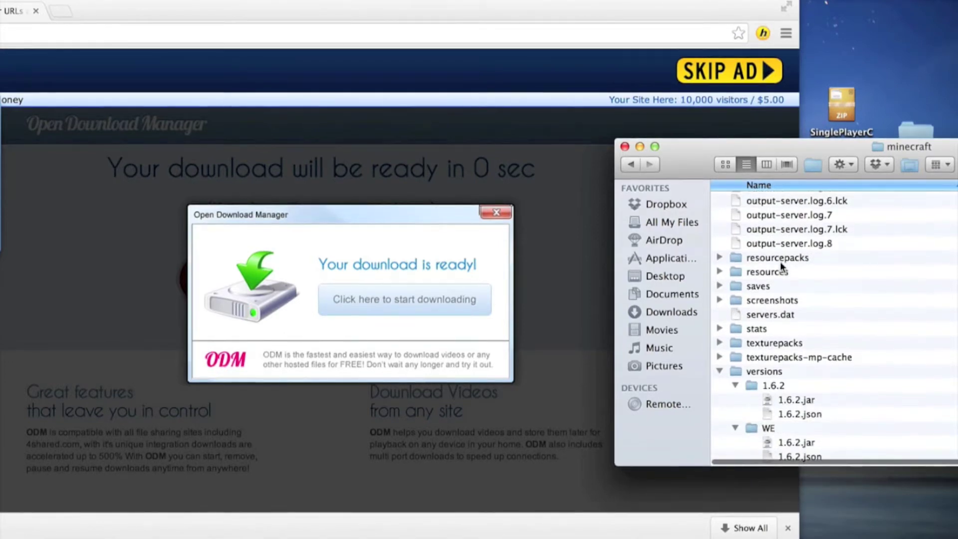
double_click(768, 430)
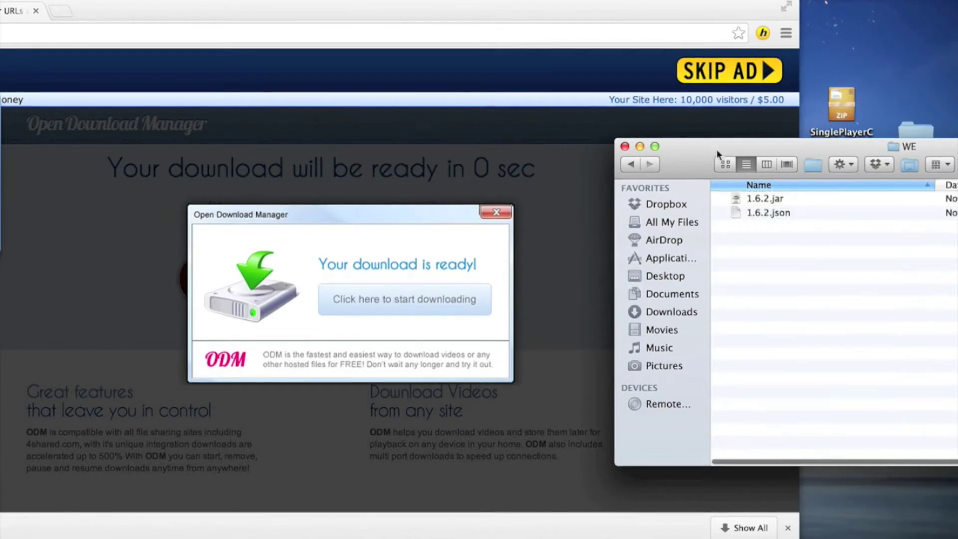
left_click(632, 164)
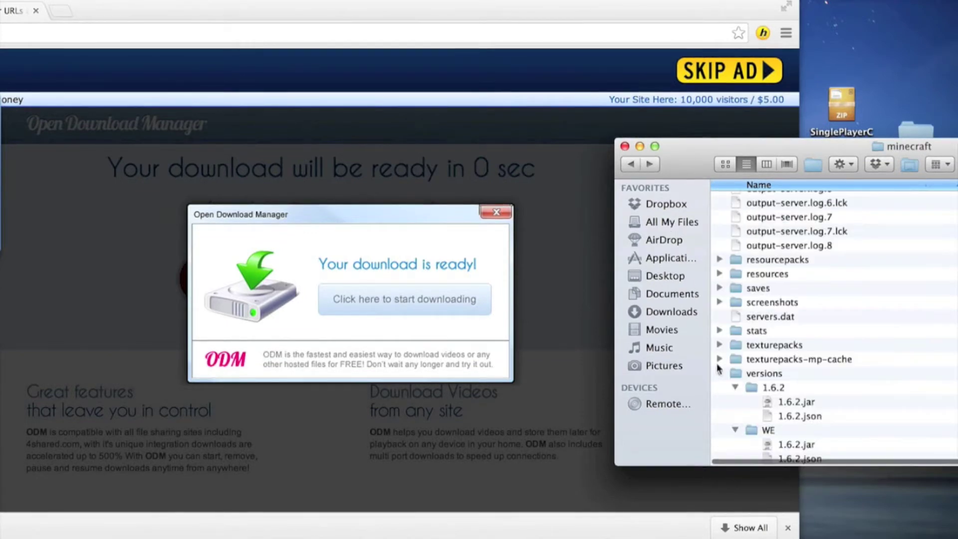
right_click(768, 432)
left_click(819, 301)
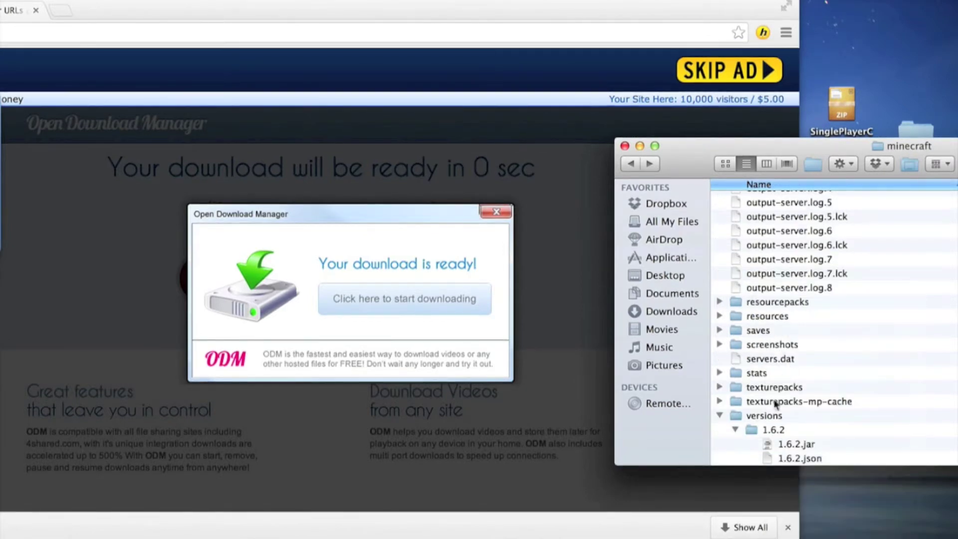
right_click(772, 431)
left_click(762, 420)
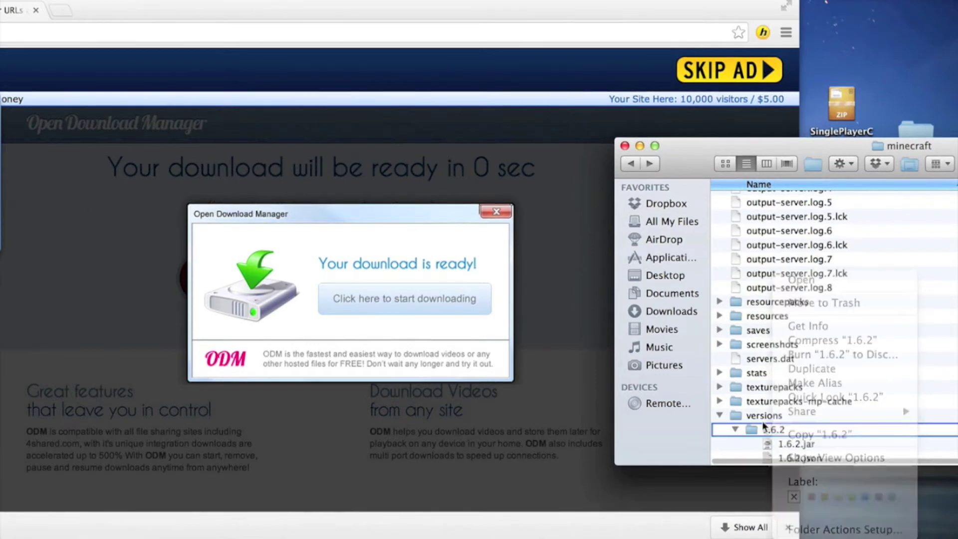
double_click(764, 418)
Step: Duplicate the 1.6.2 version folder and rename the copy to WE
left_click(759, 199)
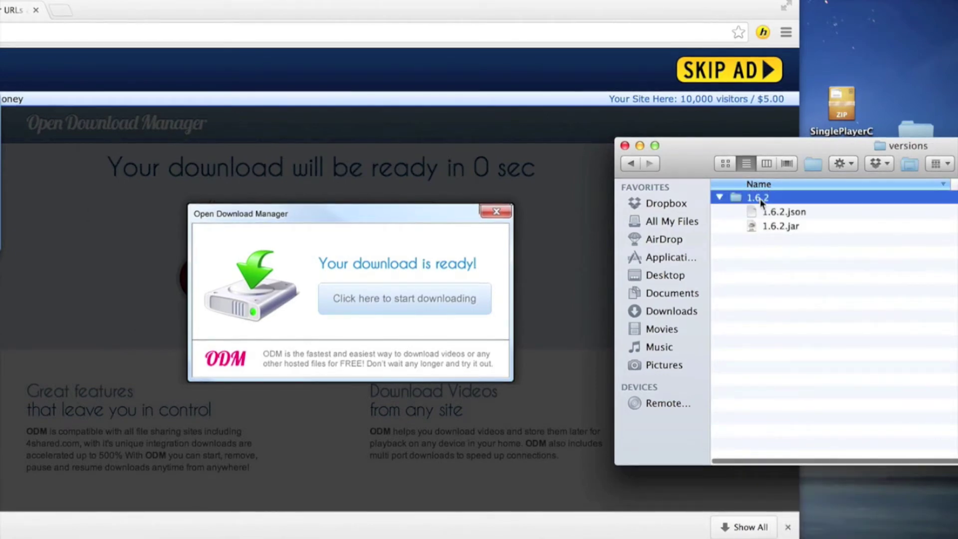
right_click(760, 199)
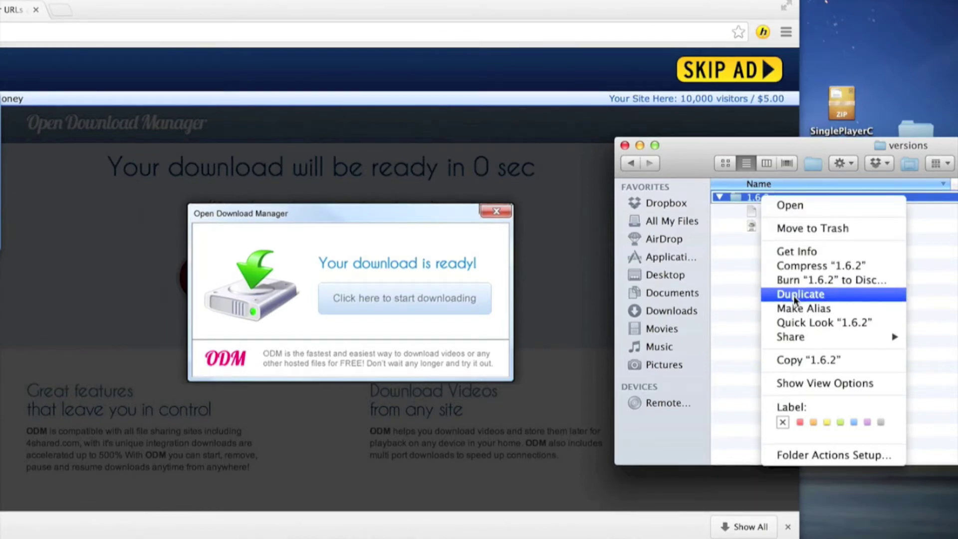
left_click(797, 360)
right_click(794, 321)
left_click(820, 369)
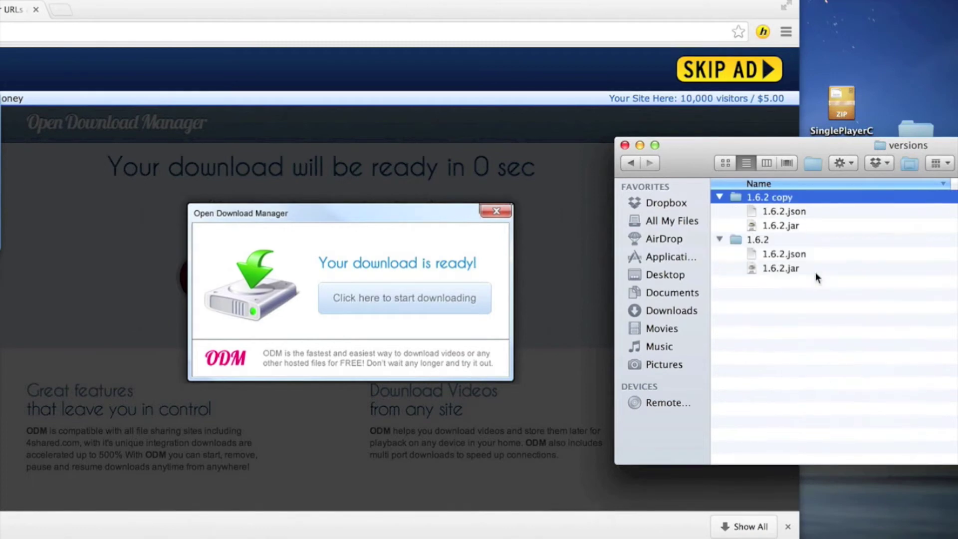
left_click(769, 198)
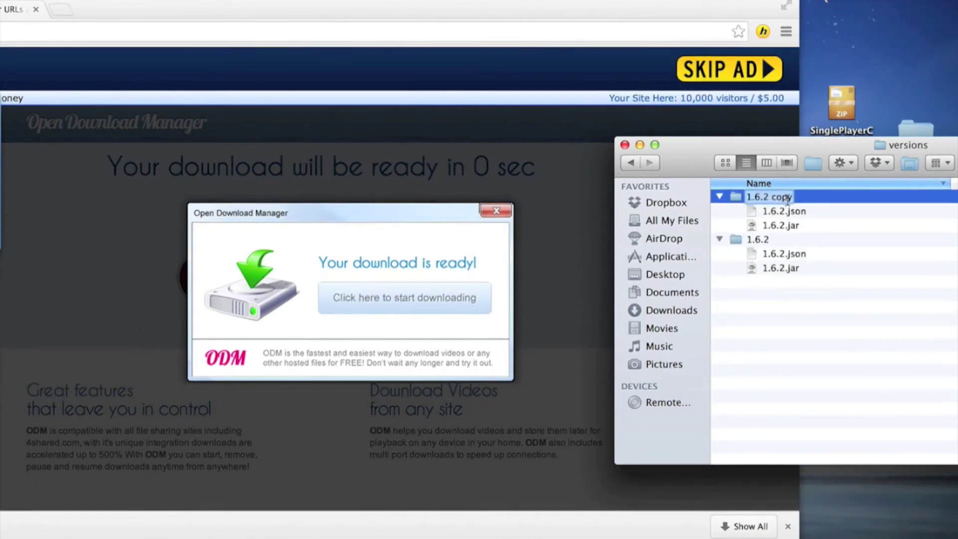
type("WE")
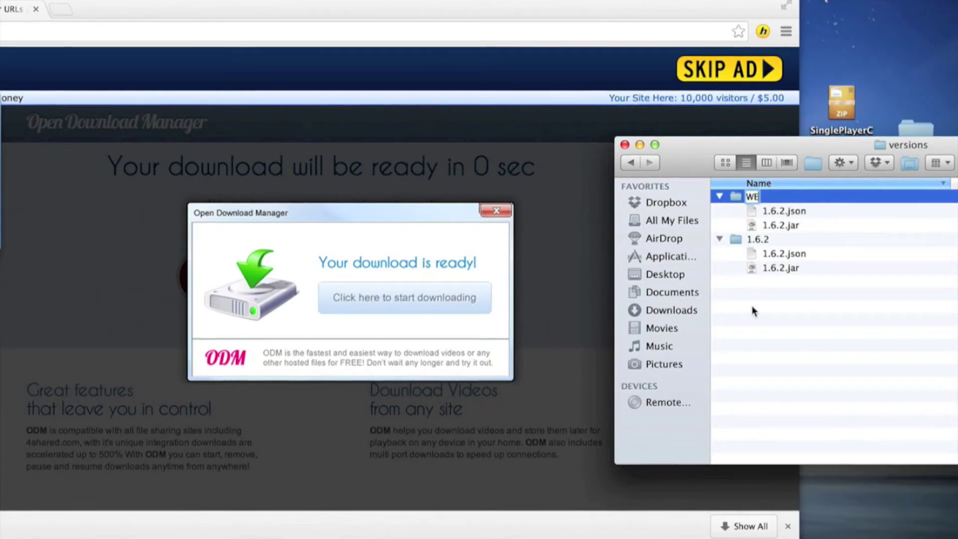
key("Return")
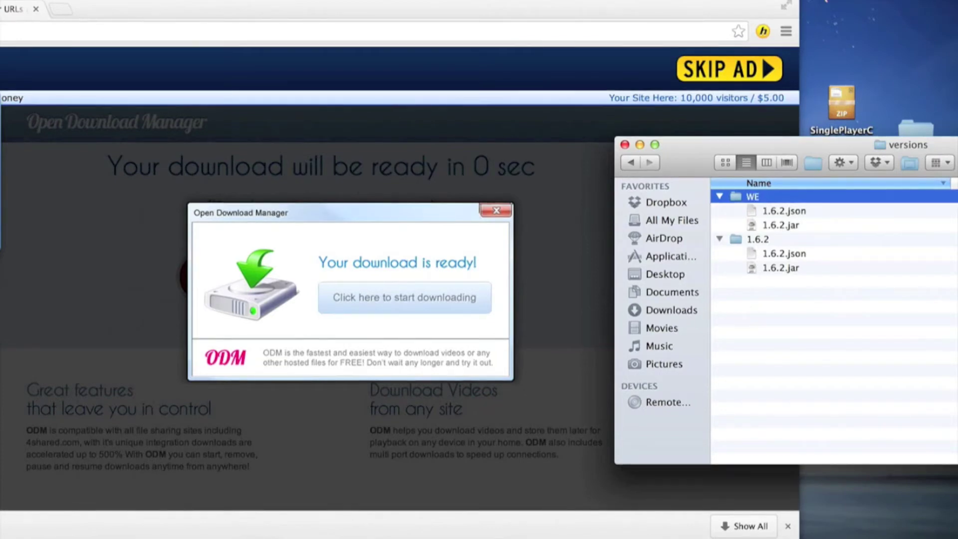
Step: Inside WE, rename 1.6.2.jar to WE.jar and 1.6.2.json to WE.json
double_click(756, 195)
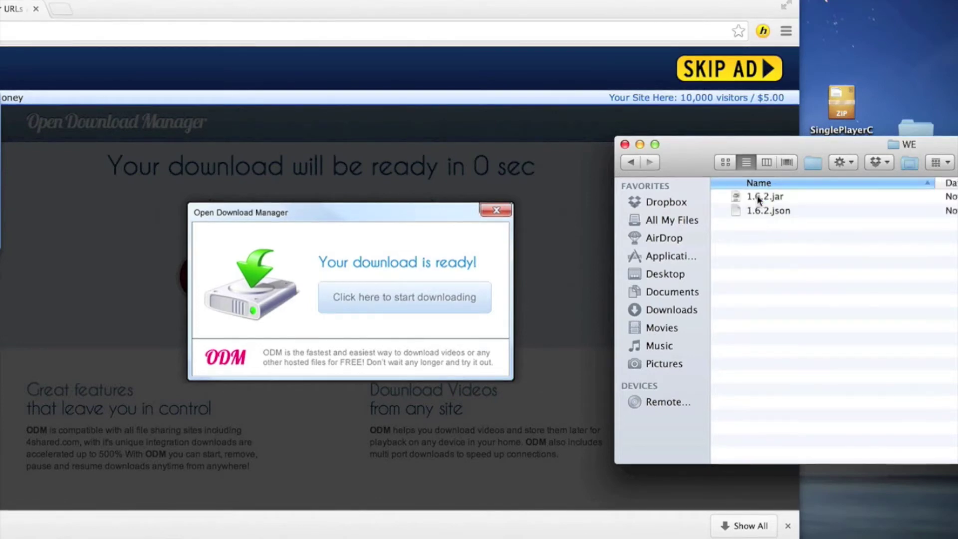
left_click(761, 197)
key("Return")
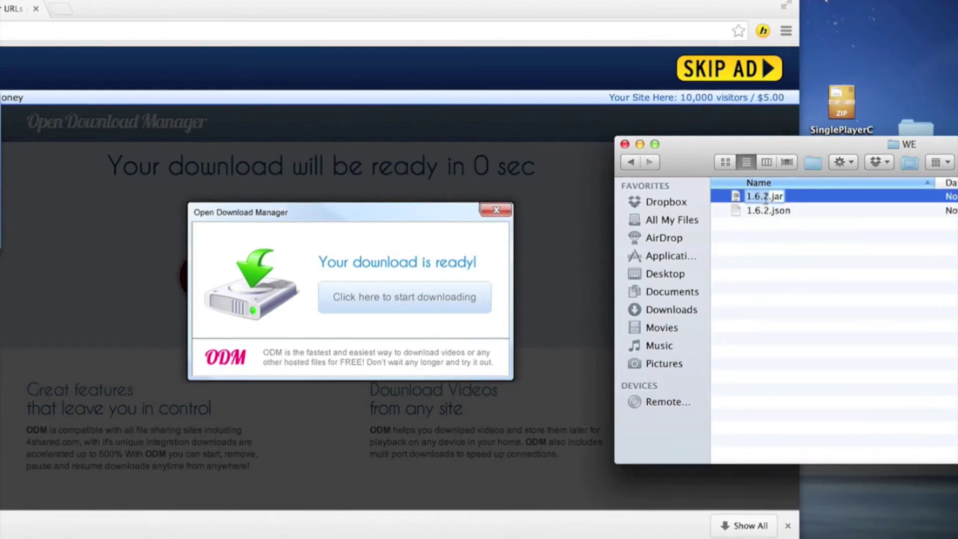
type("WE")
key("Return")
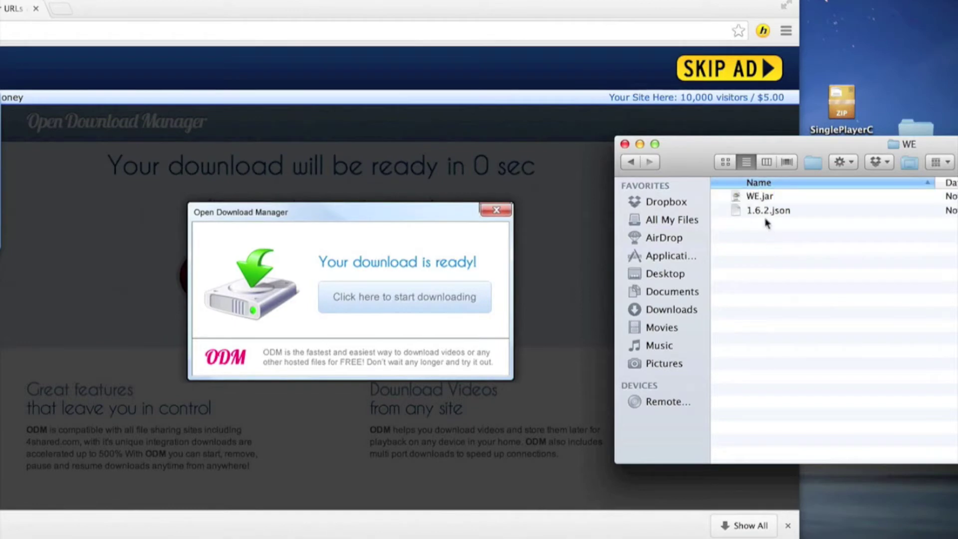
left_click(759, 197)
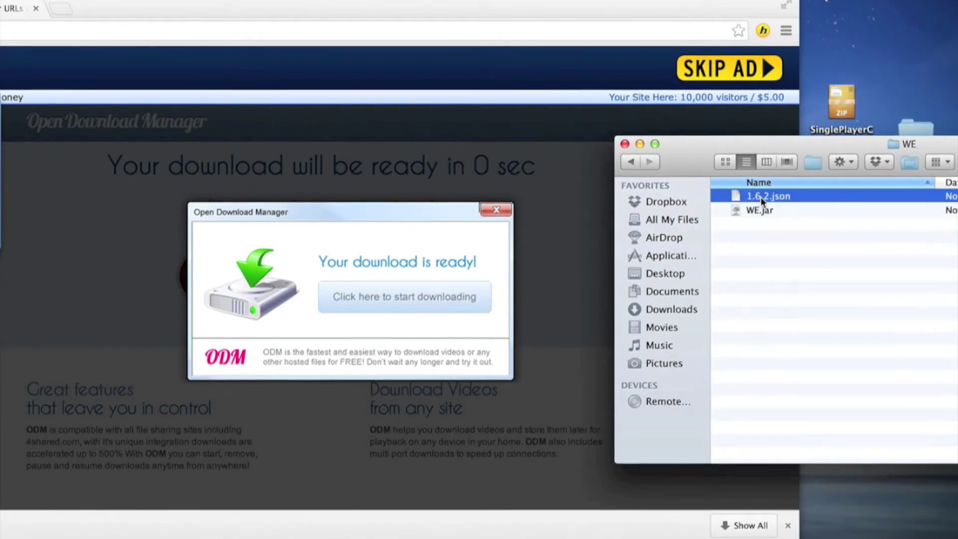
type("WE")
left_click(775, 234)
Step: Open WE.json in TextEdit, replace the id 1.6.2 with WE, save and close it
left_click(759, 196)
double_click(758, 196)
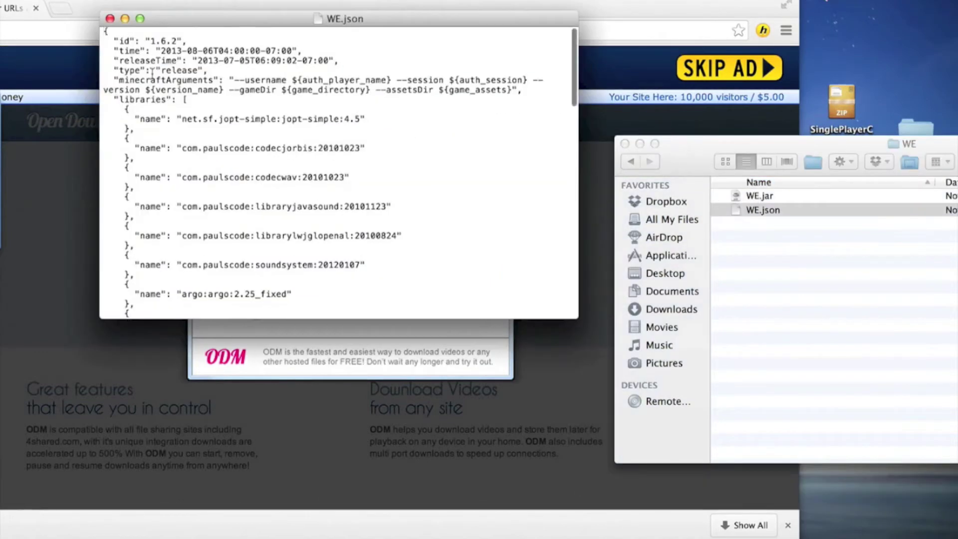
left_click_drag(152, 41, 176, 40)
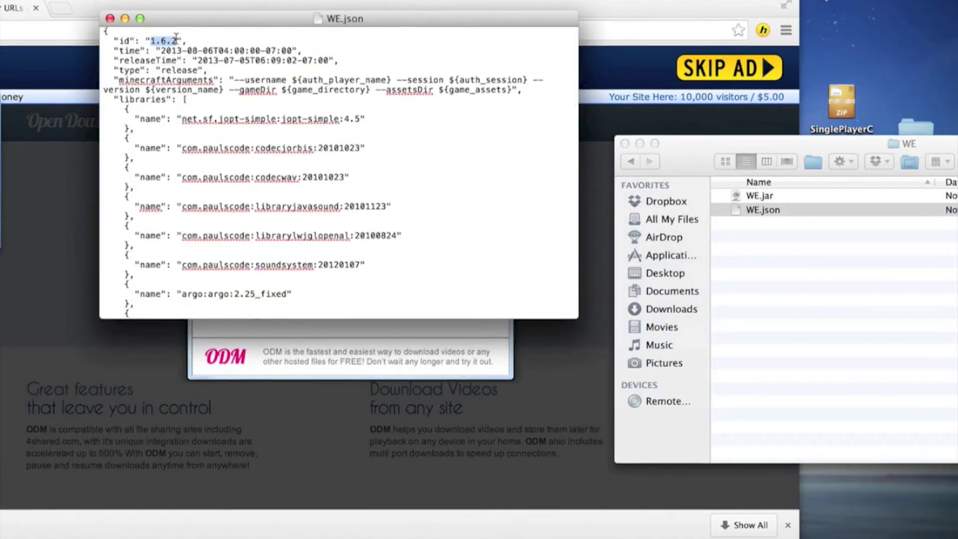
type("WE")
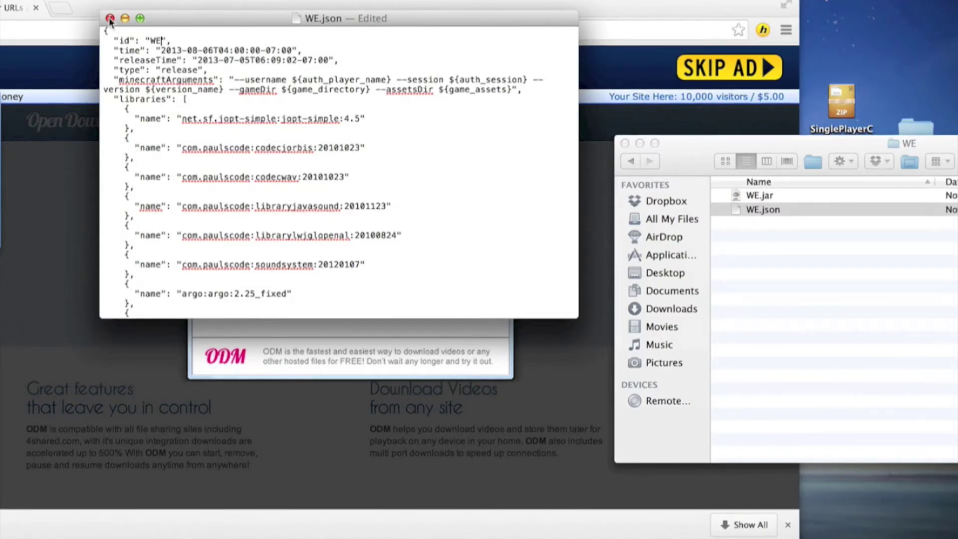
left_click(109, 1)
left_click(127, 61)
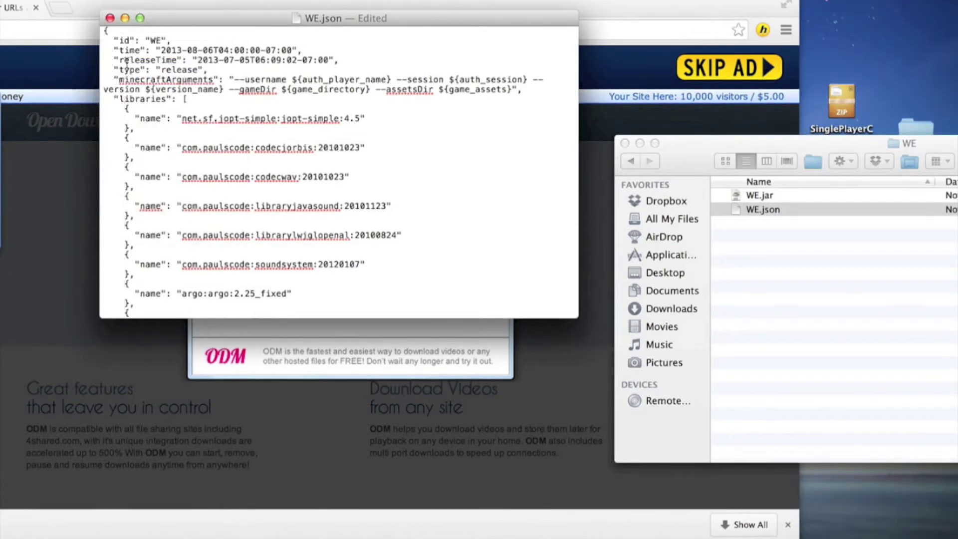
left_click(110, 18)
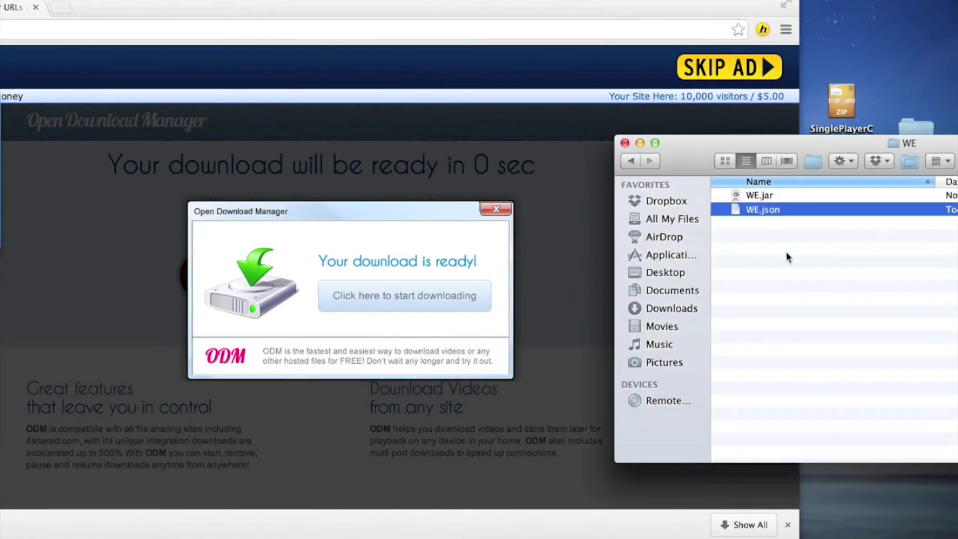
Step: Extract WE.jar with Open With > The Unarchiver (3.5.1)
left_click(756, 194)
right_click(756, 193)
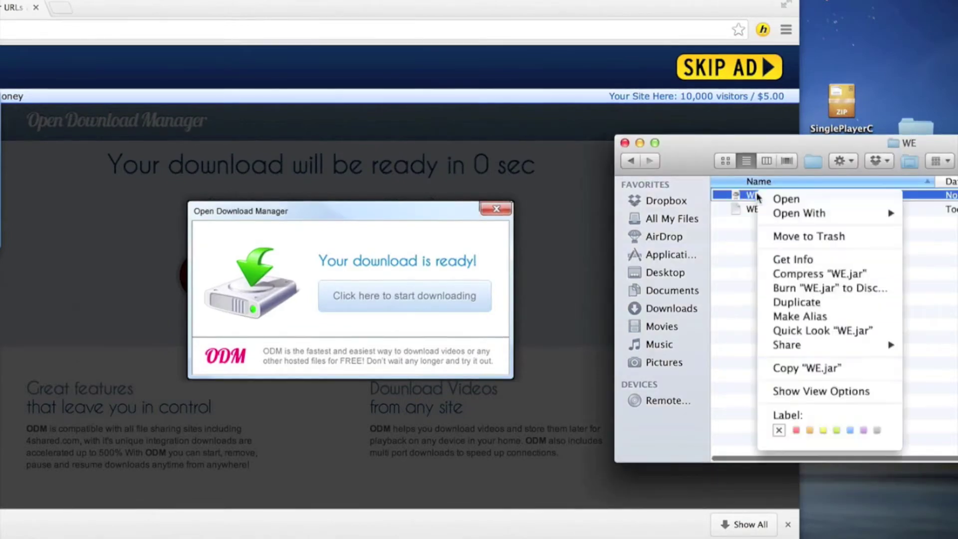
mouse_move(836, 216)
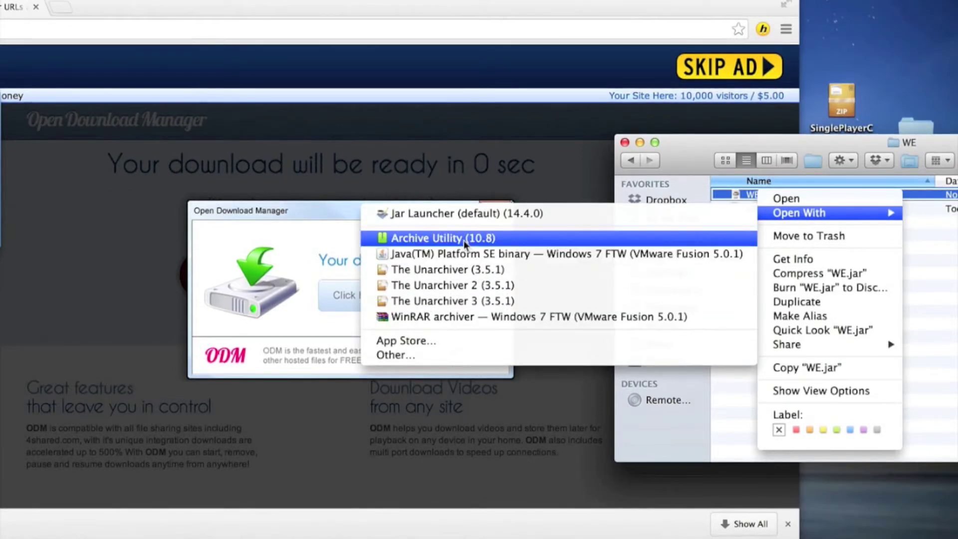
left_click(453, 269)
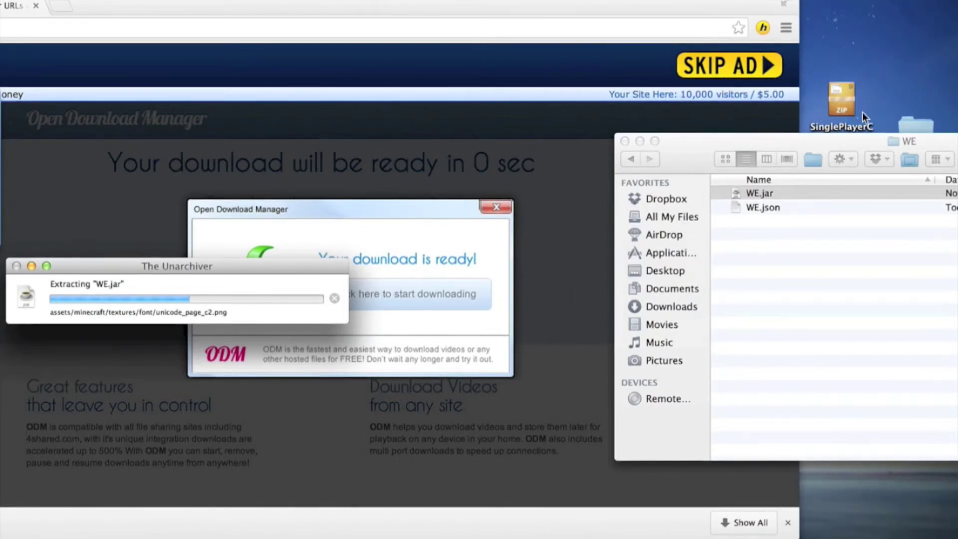
Step: Open the SinglePlayerCommands folder and select all its files except WorldEdit.jar
left_click_drag(850, 141, 804, 261)
double_click(920, 136)
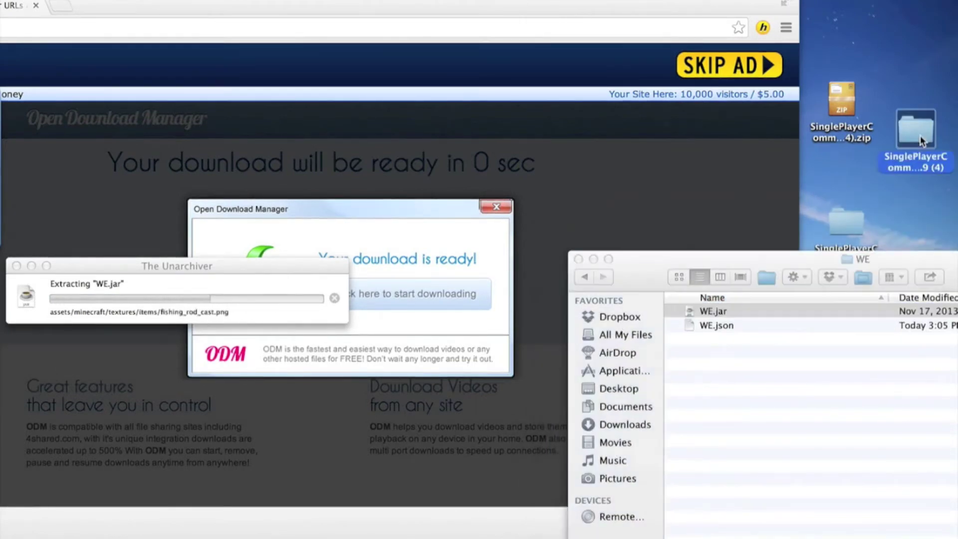
left_click_drag(566, 315, 563, 125)
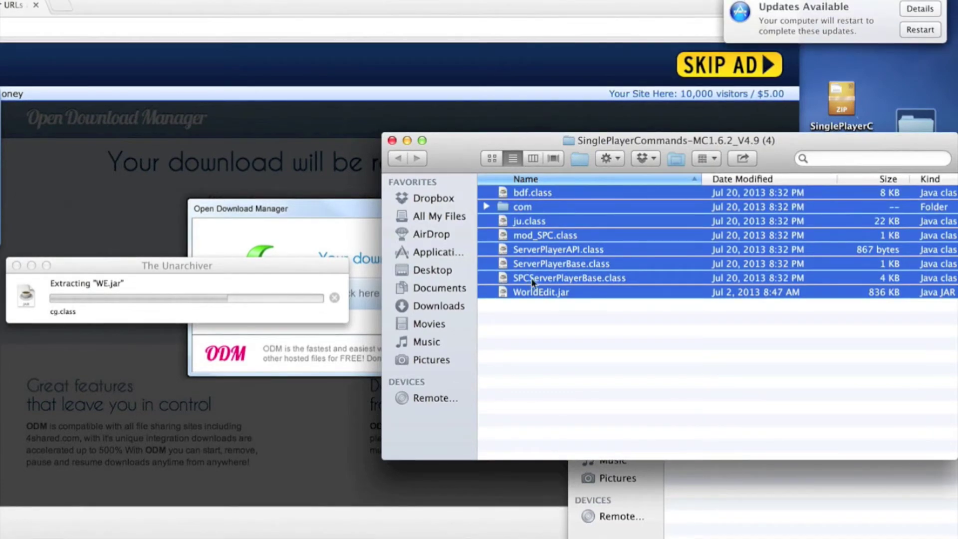
left_click(537, 293, "super")
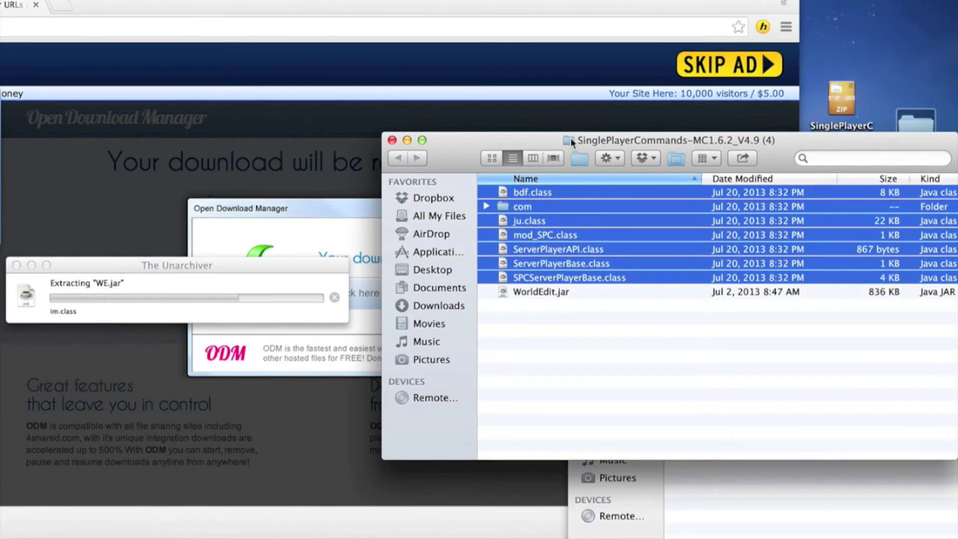
left_click_drag(611, 148, 558, 3)
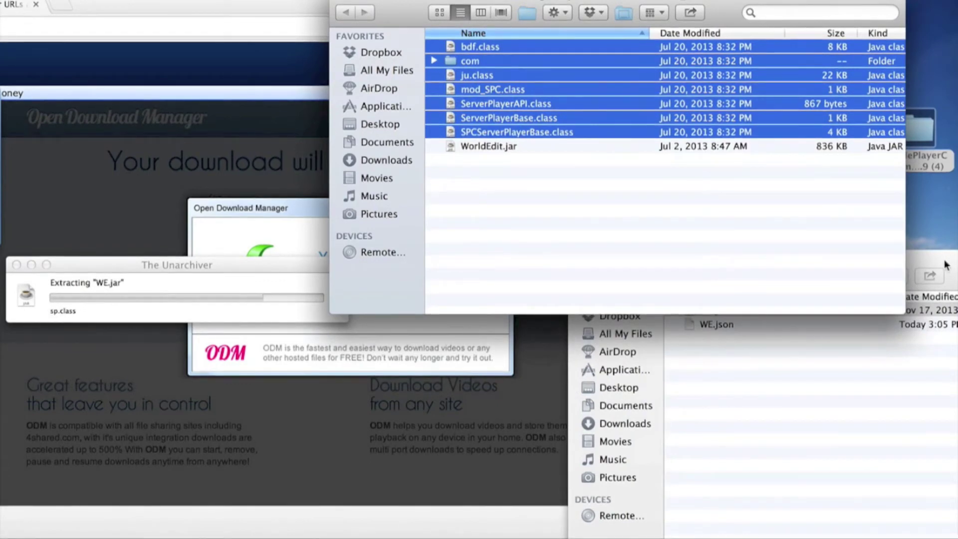
left_click_drag(946, 265, 778, 143)
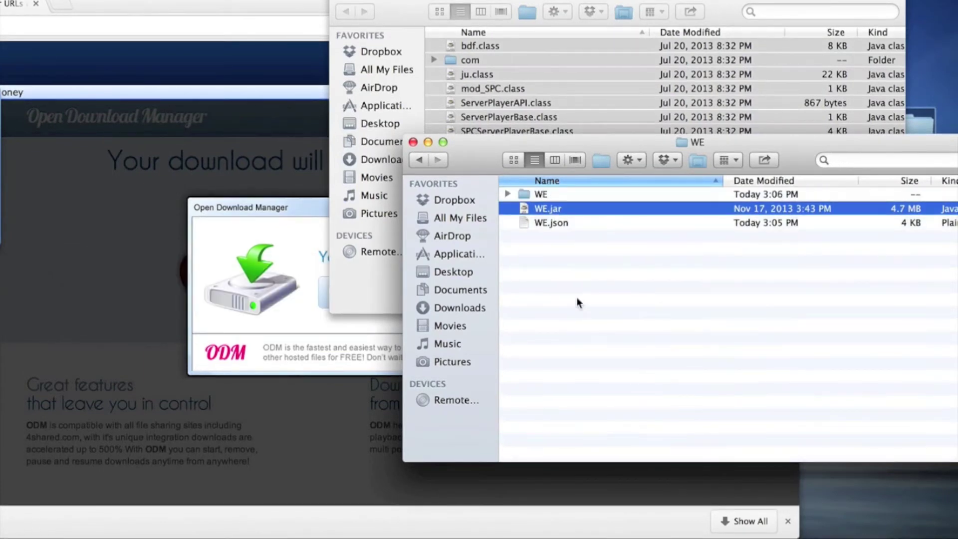
left_click(561, 265)
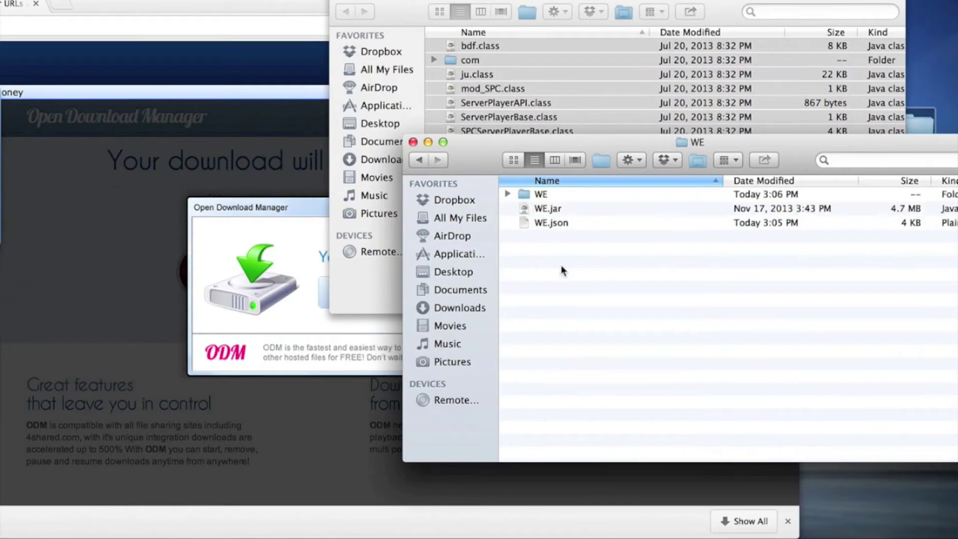
Step: Drag the class files and com folder into the extracted WE folder, replacing all duplicates
double_click(538, 192)
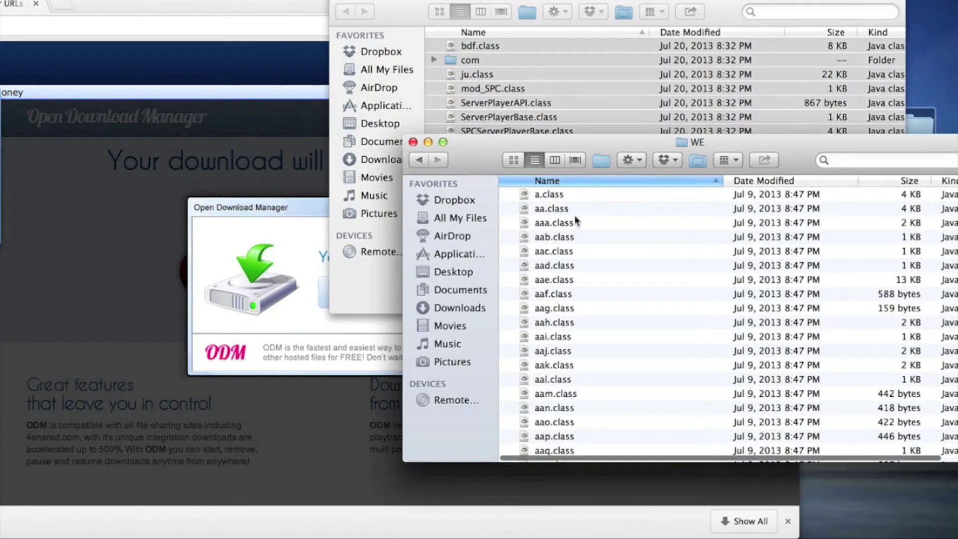
left_click_drag(750, 140, 661, 208)
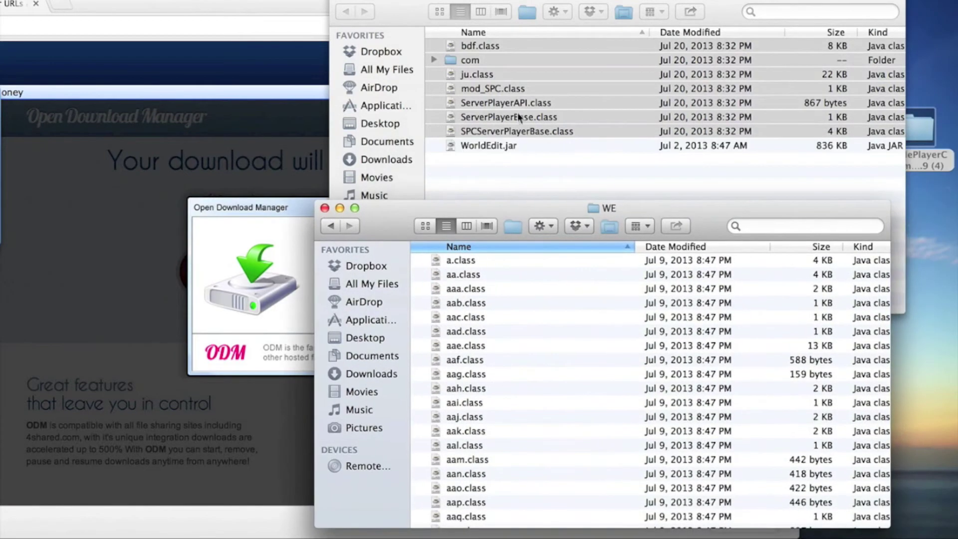
left_click_drag(511, 103, 537, 358)
left_click(470, 126)
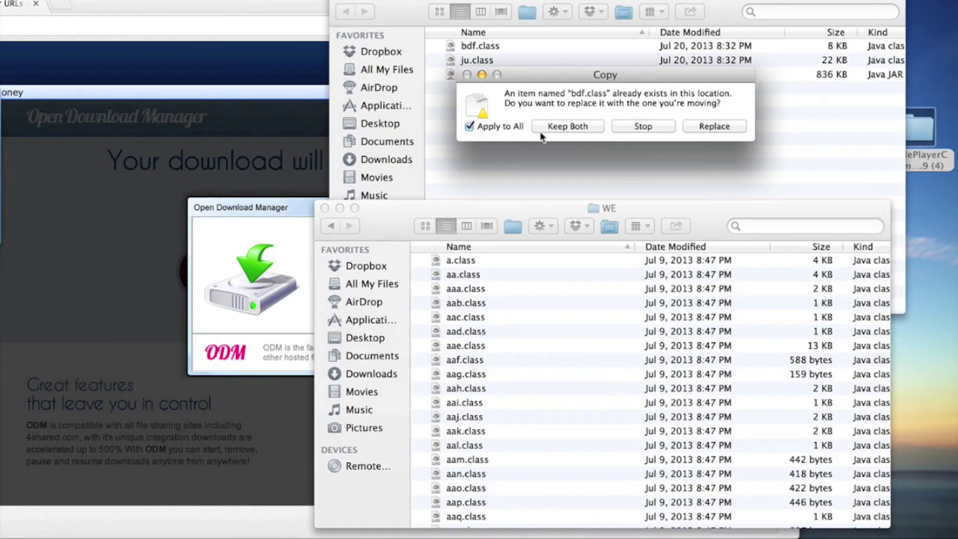
left_click(727, 127)
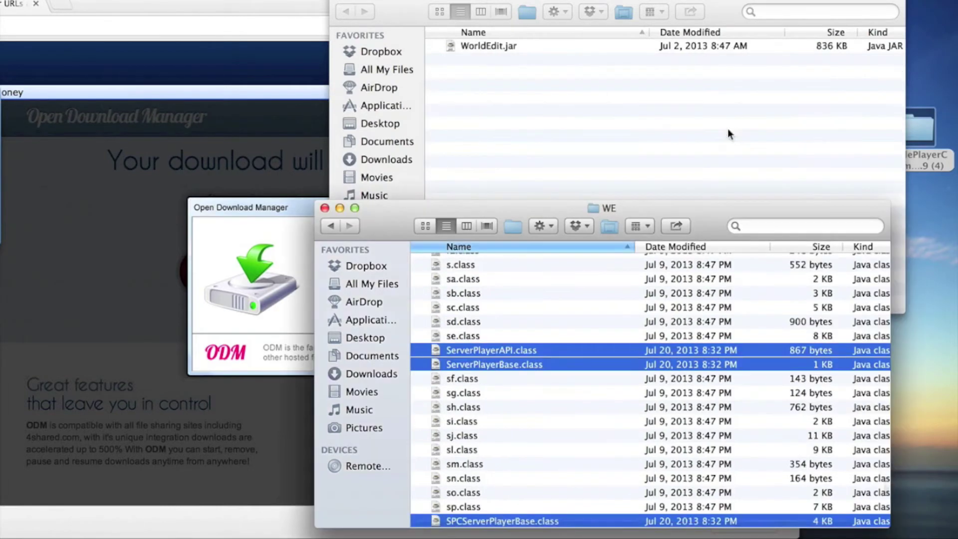
scroll(721, 344, "up", 20)
scroll(721, 344, "right", 2)
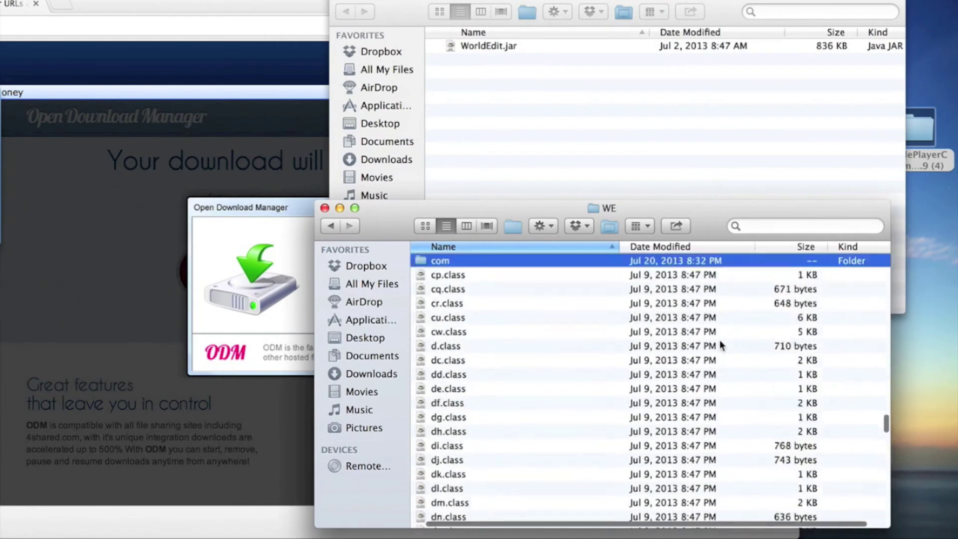
scroll(516, 346, "left", 2)
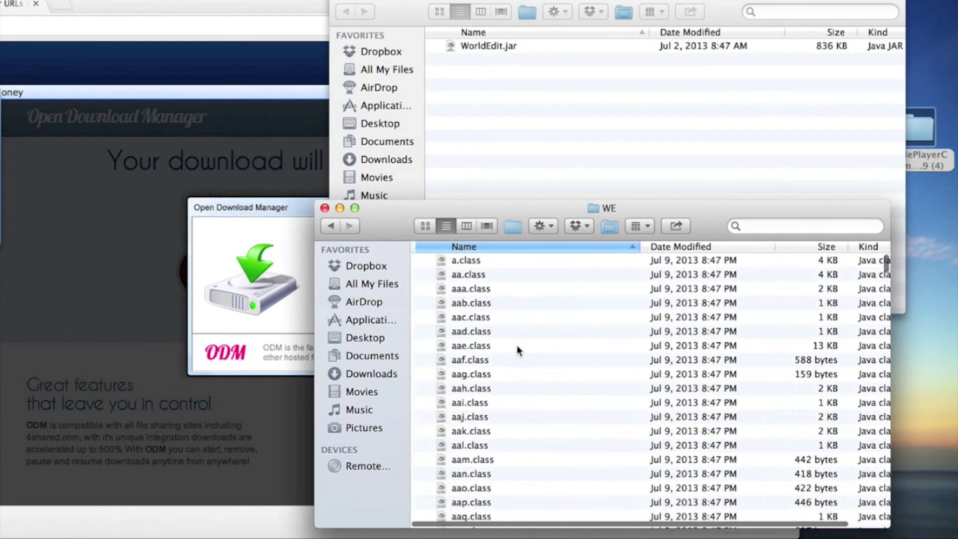
left_click(858, 246)
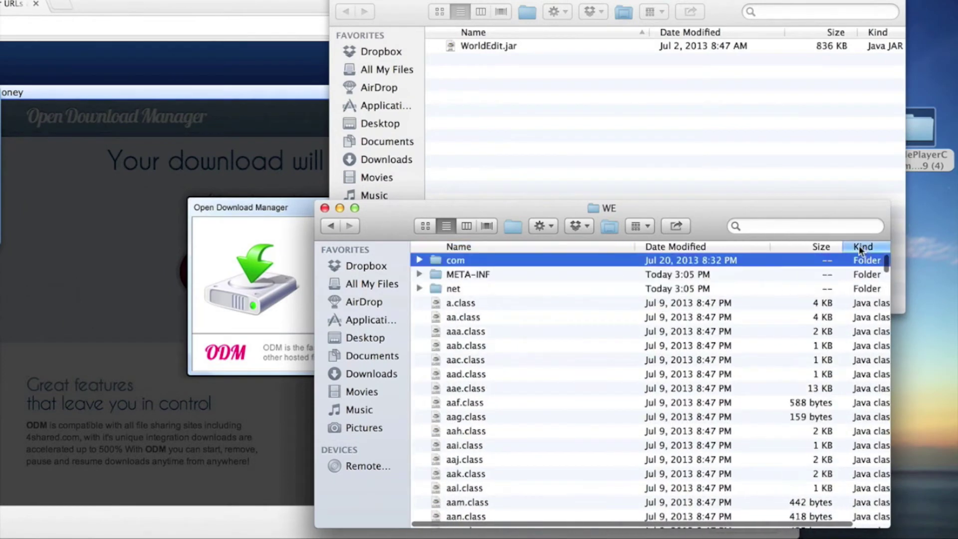
Step: Move the META-INF folder in the extracted WE folder to the Trash
left_click(512, 275)
right_click(512, 275)
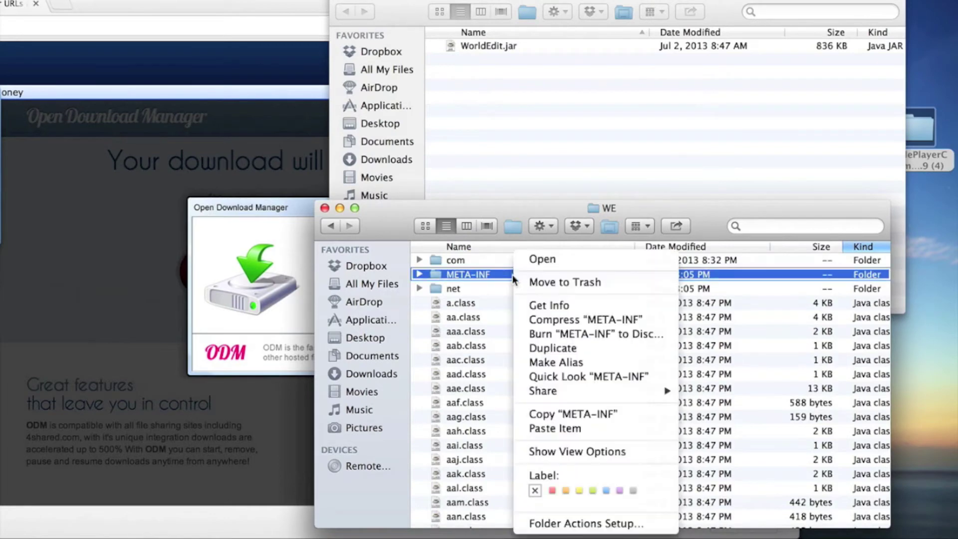
left_click(541, 280)
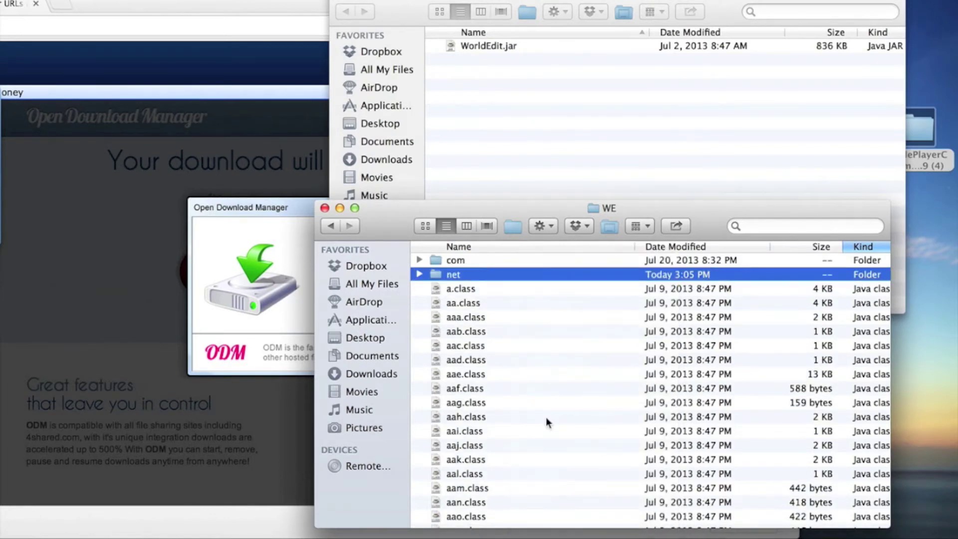
scroll(546, 414, "down", 20)
scroll(546, 415, "up", 1)
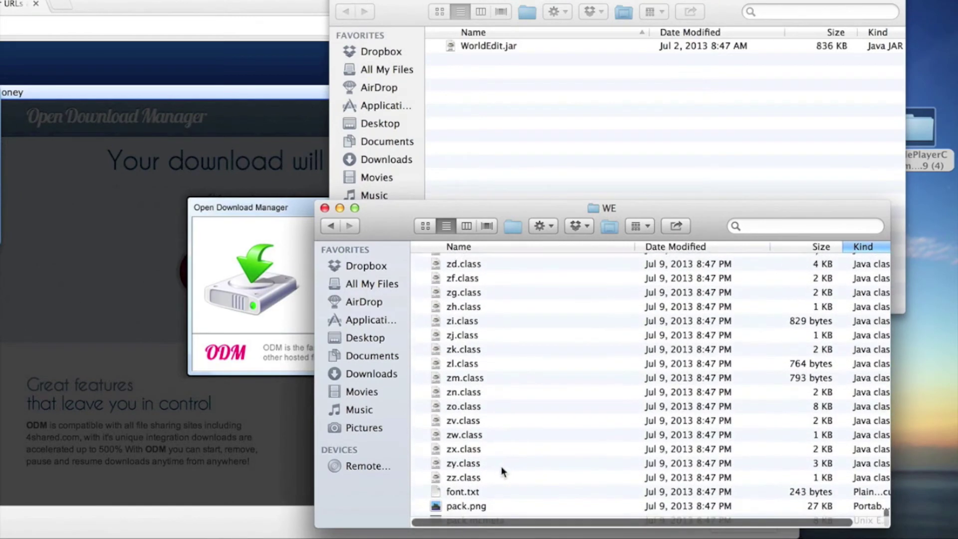
Step: Compress all 1566 items into Archive.zip, copy it, and return to the parent WE folder
left_click(478, 506)
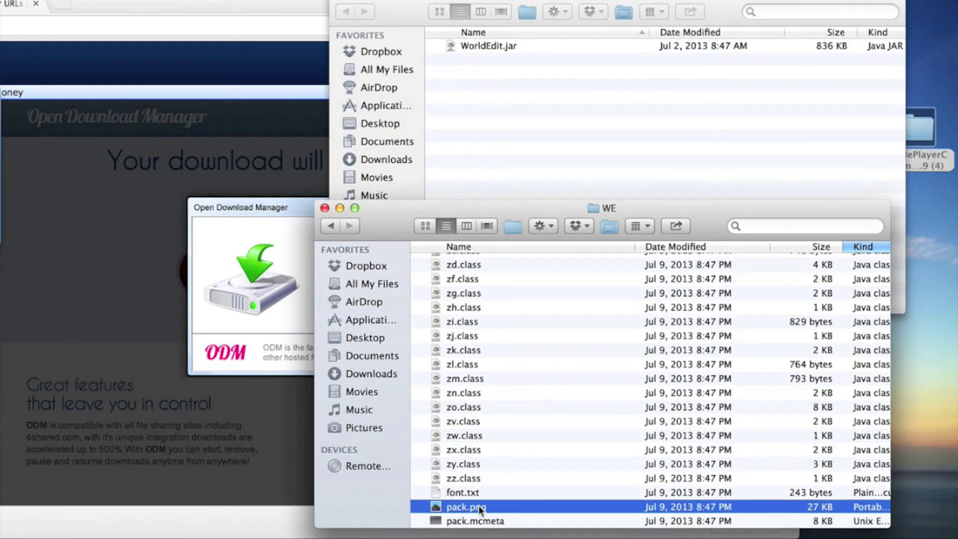
key("super+a")
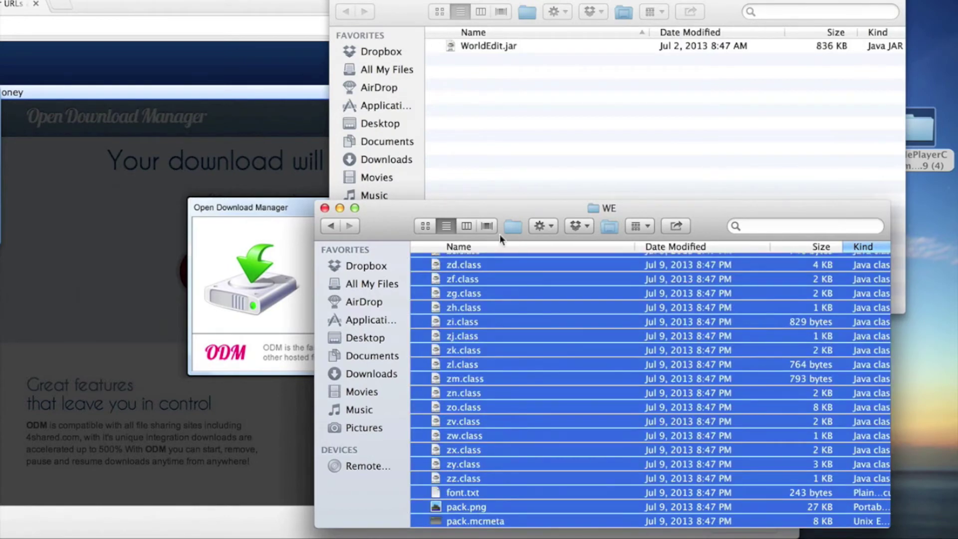
right_click(479, 263)
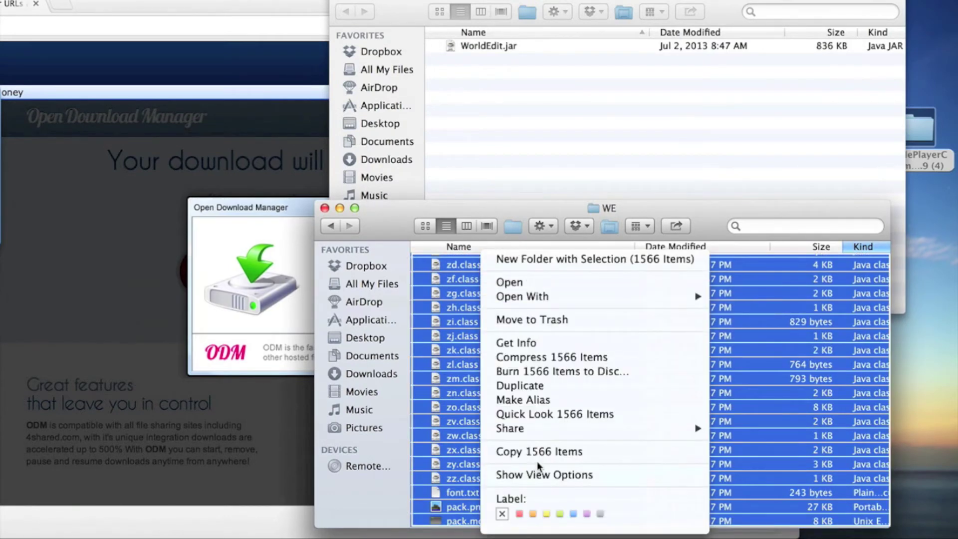
left_click(537, 353)
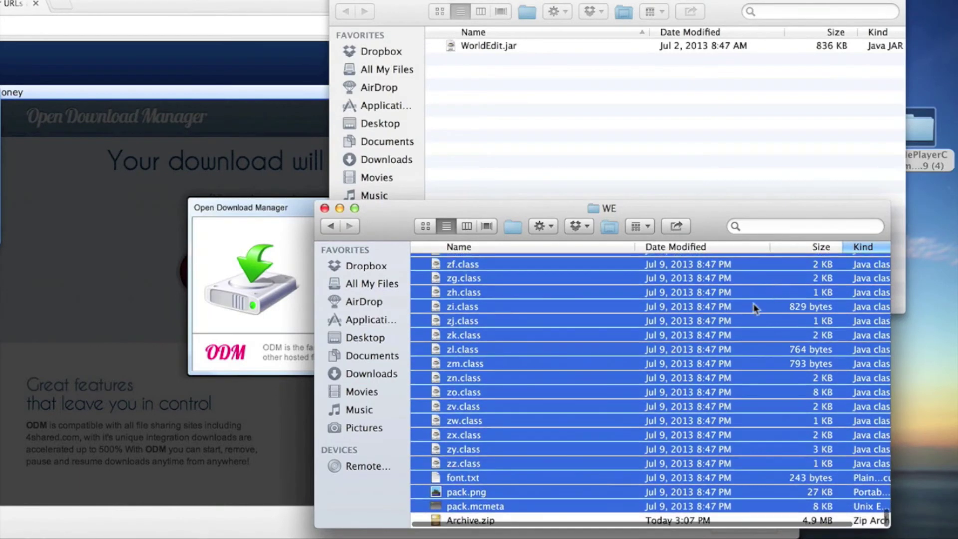
left_click(503, 519)
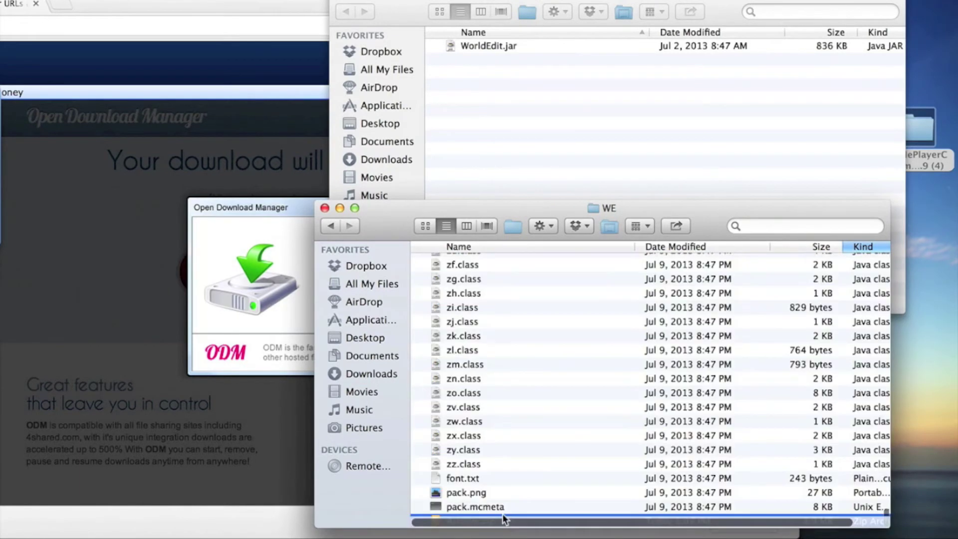
right_click(500, 524)
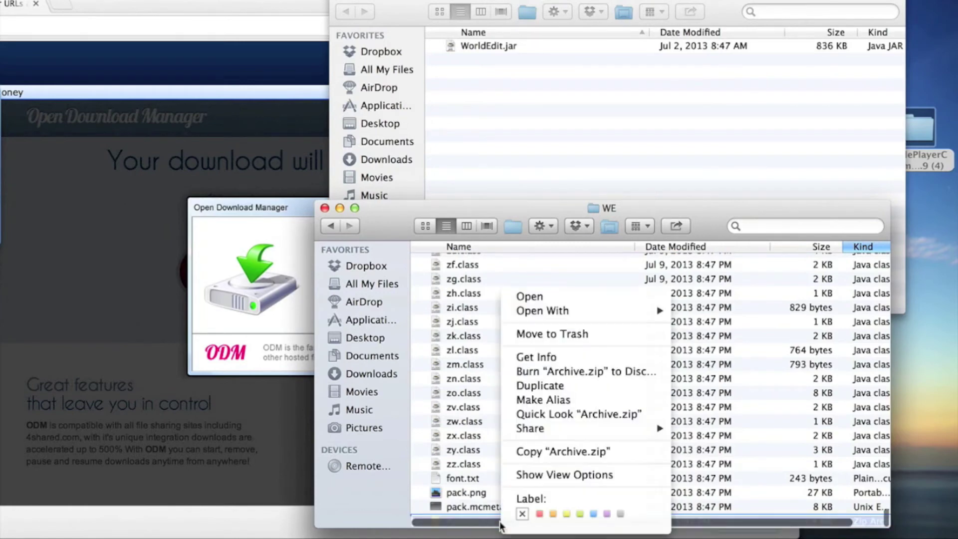
left_click(561, 456)
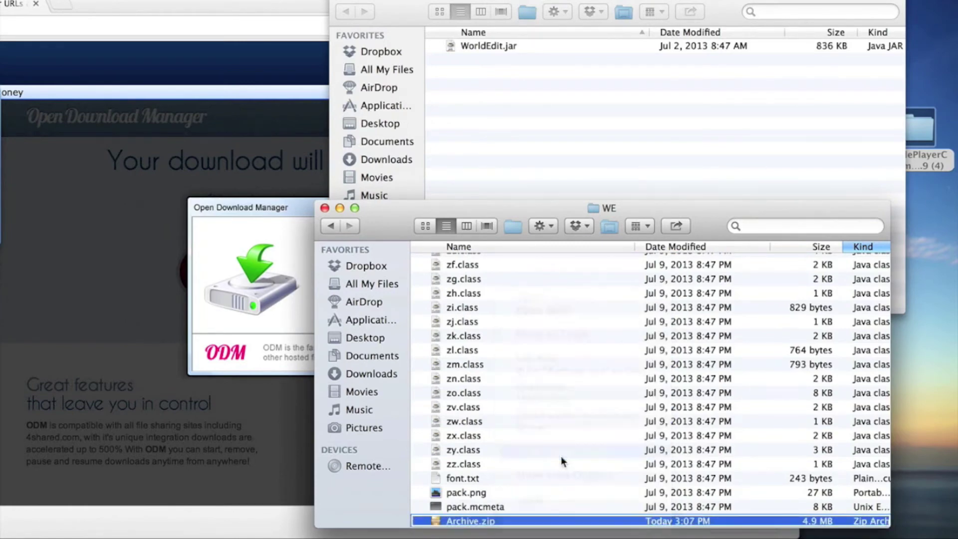
left_click(330, 225)
Step: Paste Archive.zip into the WE version folder and rename it WE.zip
right_click(472, 349)
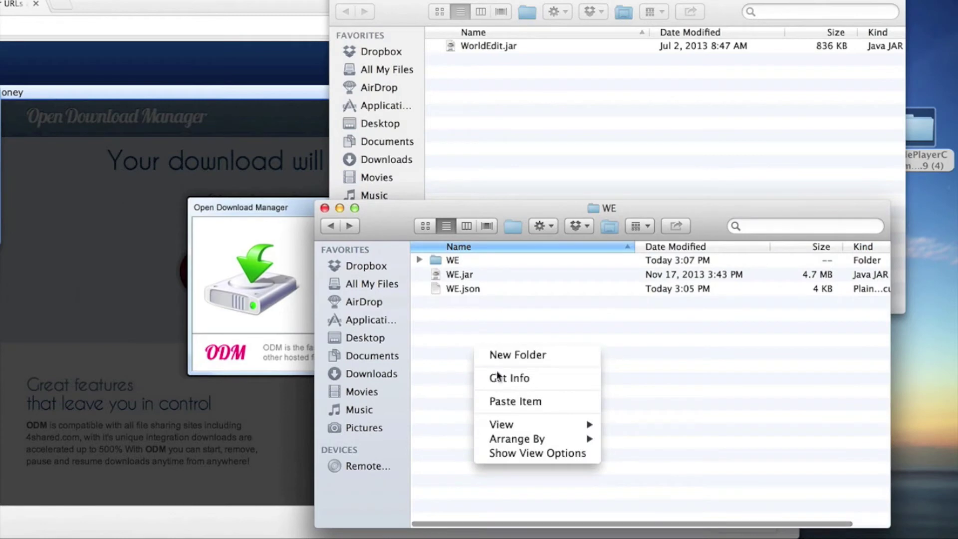
left_click(508, 399)
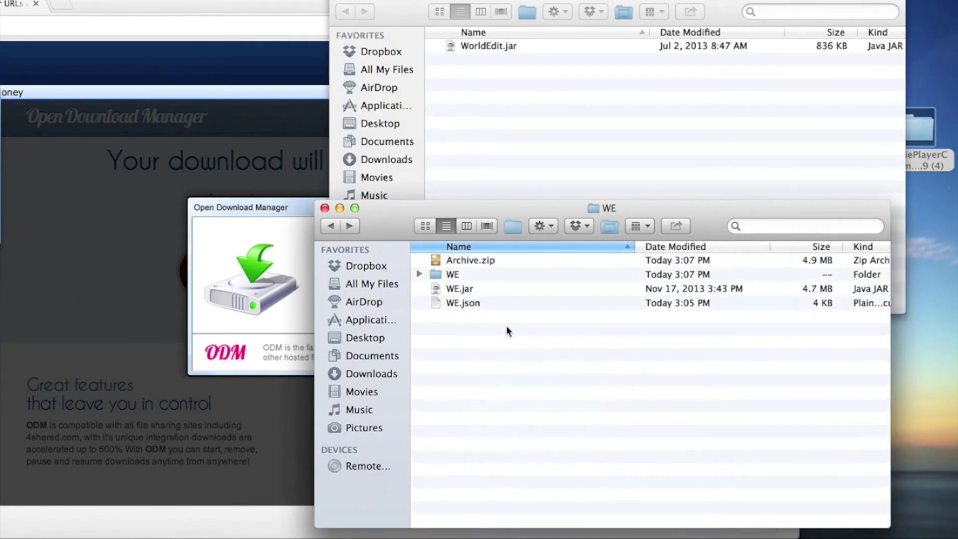
left_click(456, 276)
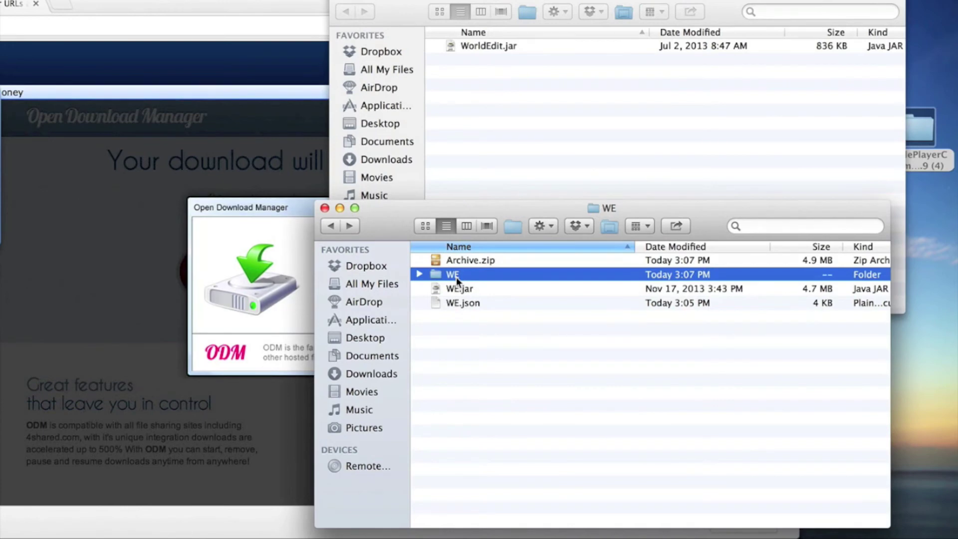
double_click(456, 276)
left_click(331, 225)
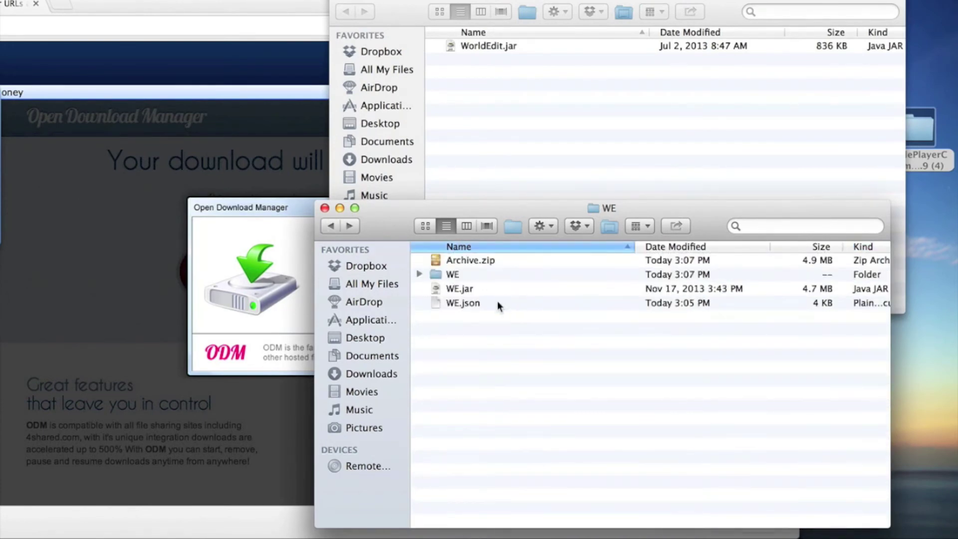
left_click(472, 261)
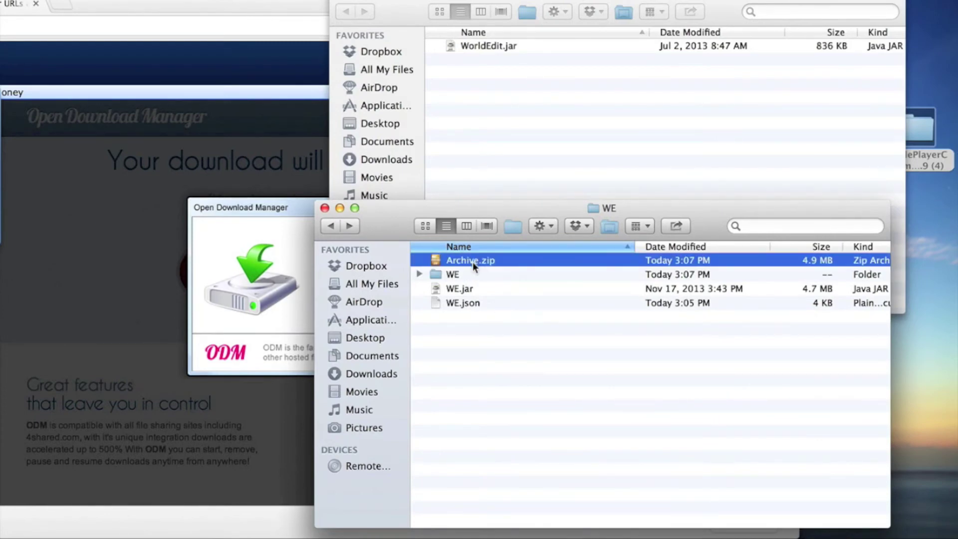
type("WE")
key("Return")
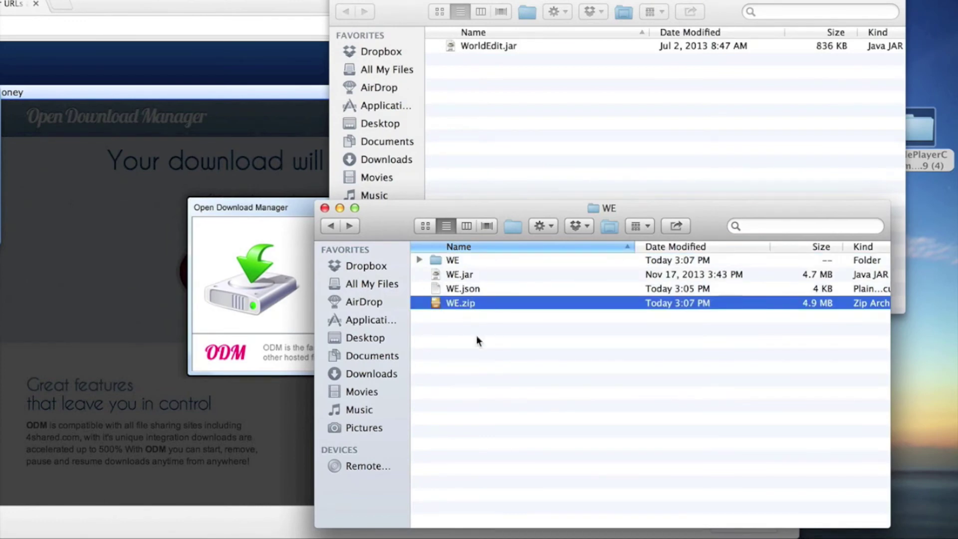
Step: Trash the old WE.jar and the WE subfolder
right_click(467, 274)
key("Escape")
left_click(463, 260)
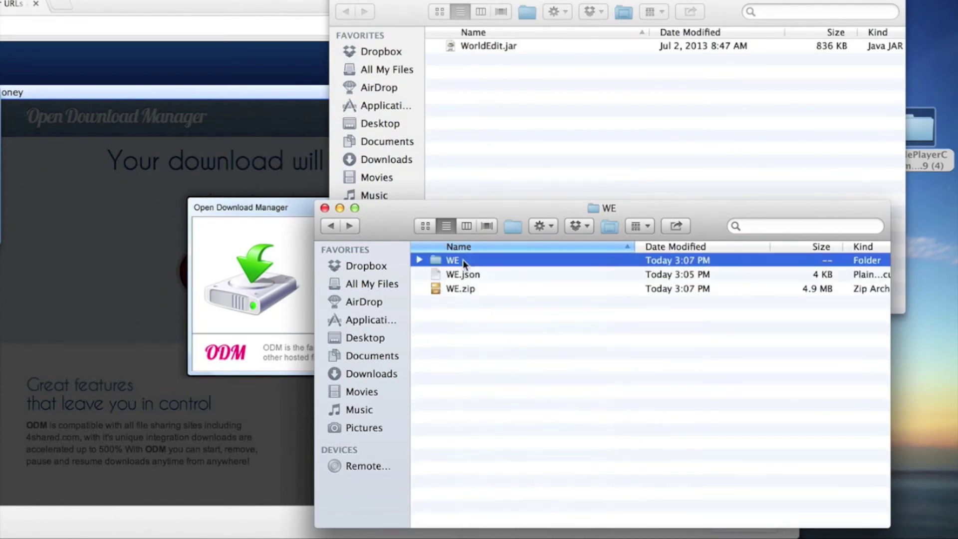
right_click(462, 260)
left_click(474, 285)
Step: Rename WE.zip to WE.jar, accepting the .jar extension, and return to the versions folder
left_click(469, 275)
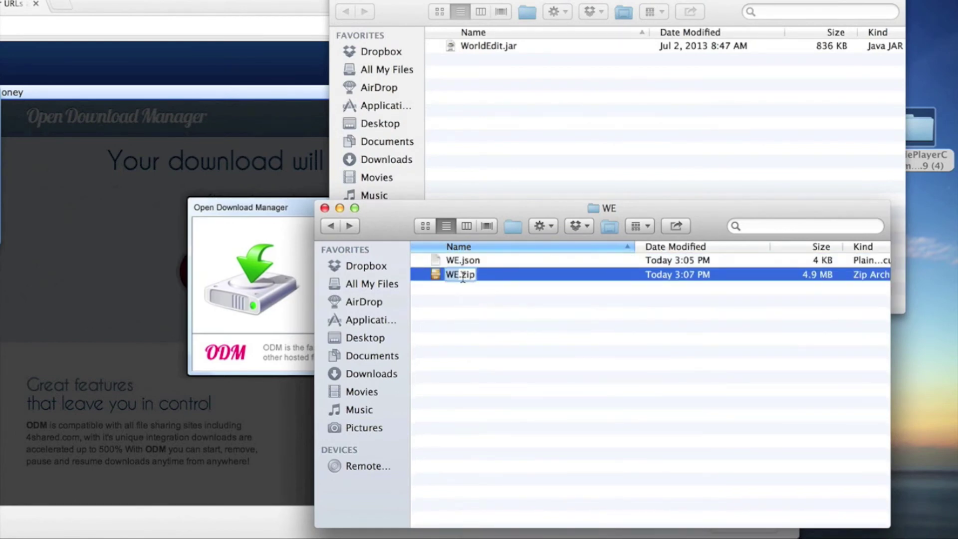
double_click(469, 274)
type("jar")
key("Return")
left_click(581, 191)
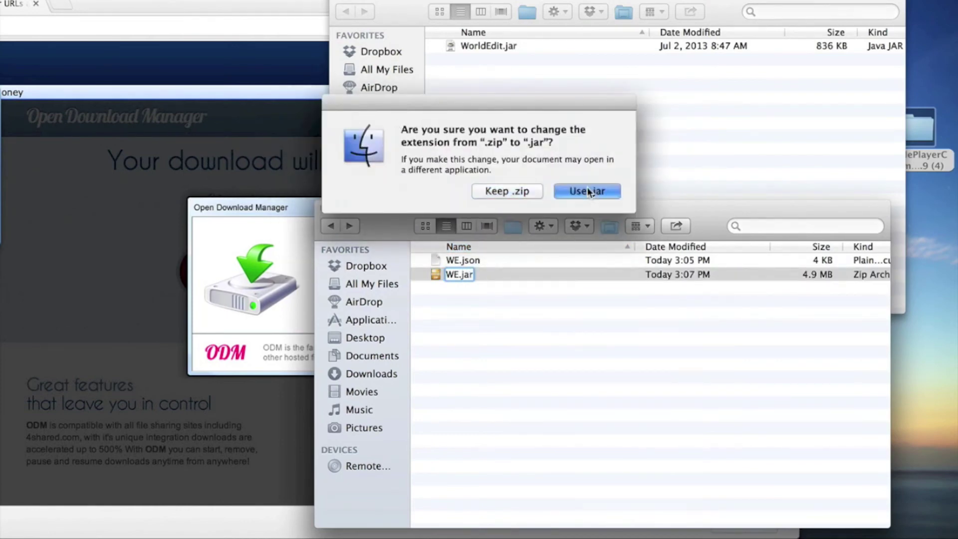
left_click(472, 315)
left_click(331, 225)
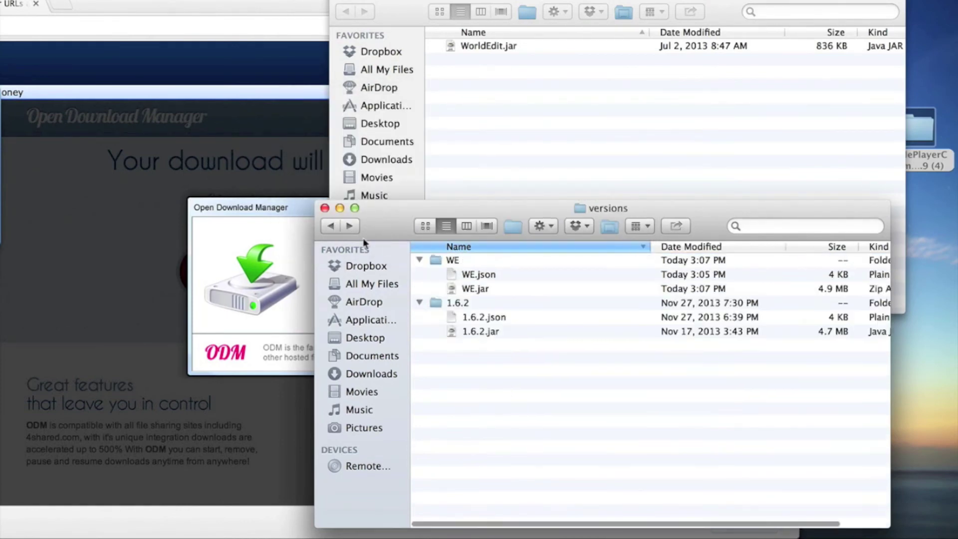
Step: Move WorldEdit.jar into the minecraft bin folder, replacing the existing copy
left_click(330, 226)
scroll(512, 272, "down", 2)
scroll(512, 272, "up", 10)
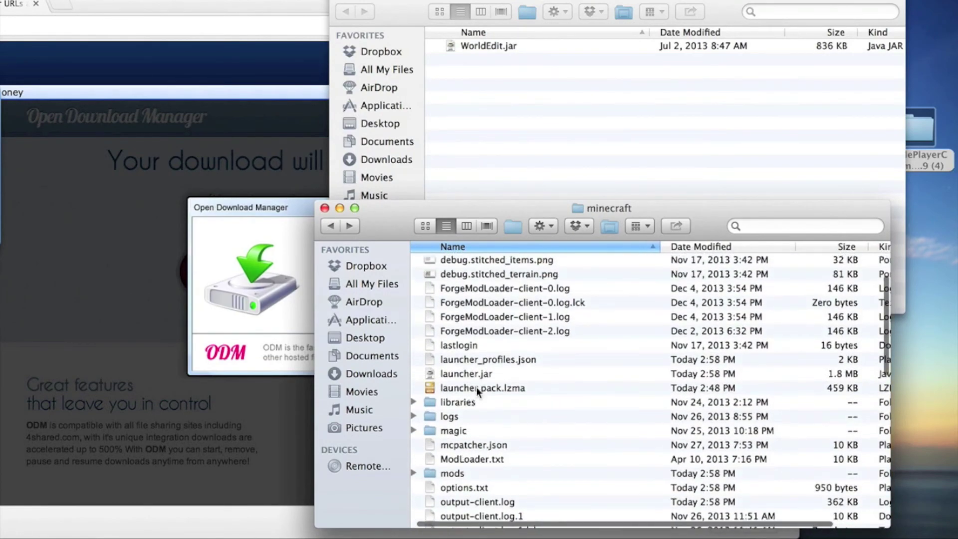
scroll(455, 275, "up", 2)
double_click(445, 275)
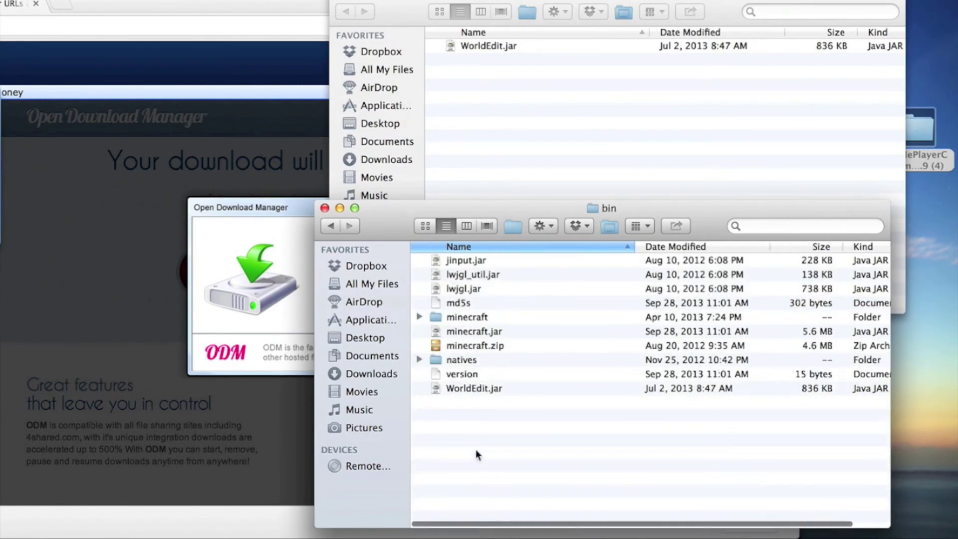
left_click_drag(488, 45, 500, 454)
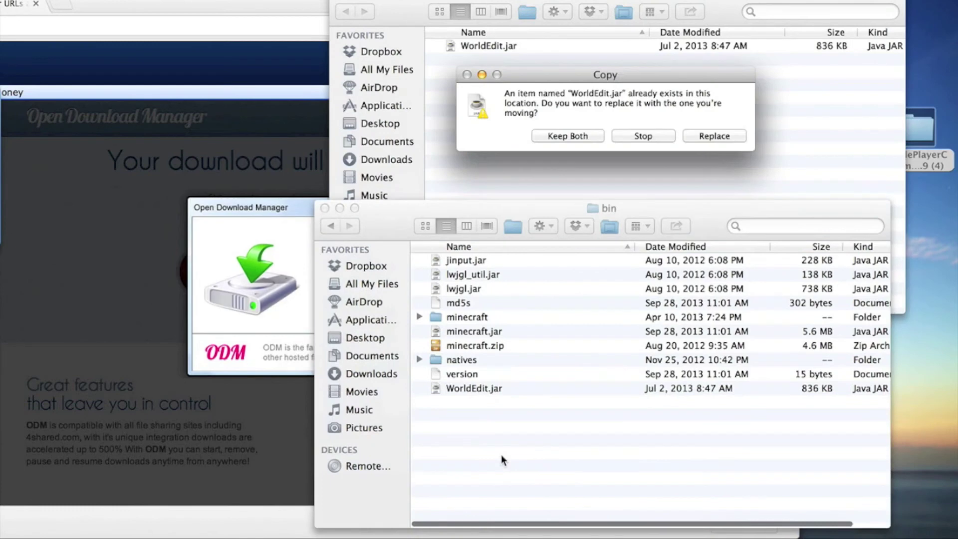
left_click(701, 136)
left_click(471, 440)
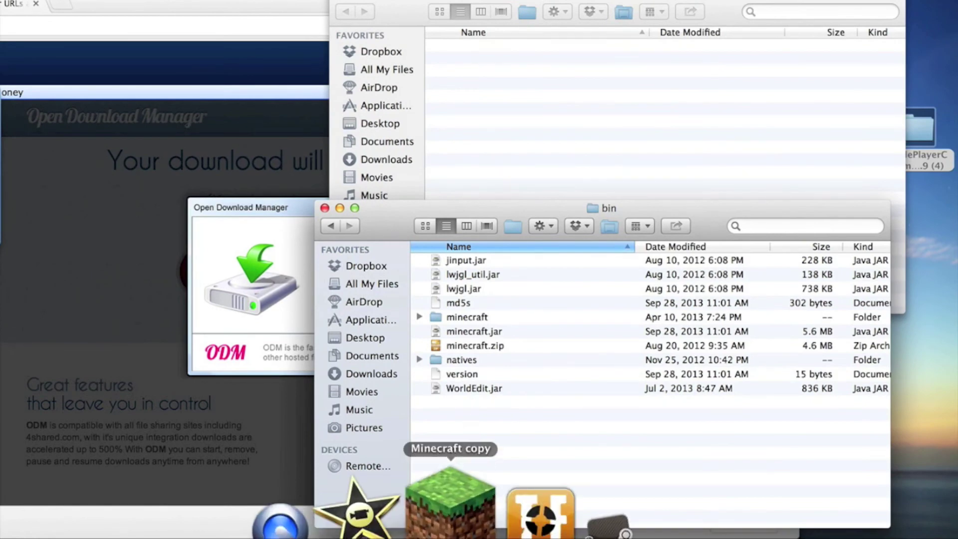
Step: Launch Minecraft Launcher and set the first profile's version to release WE
left_click(436, 514)
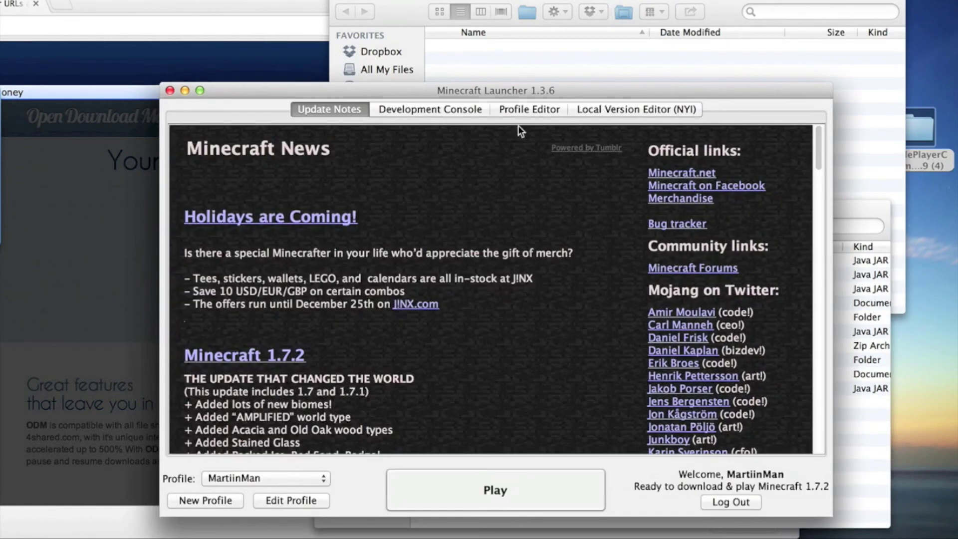
left_click(520, 110)
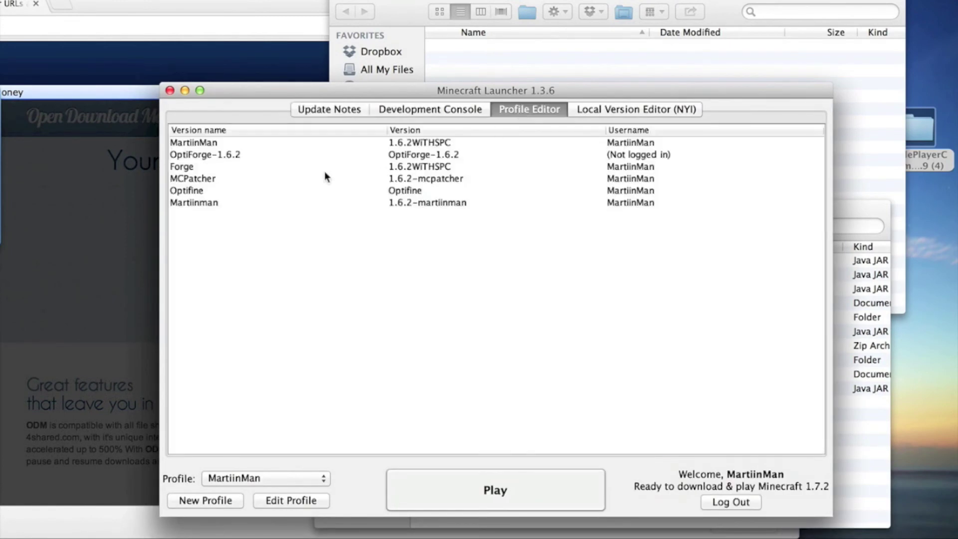
double_click(208, 142)
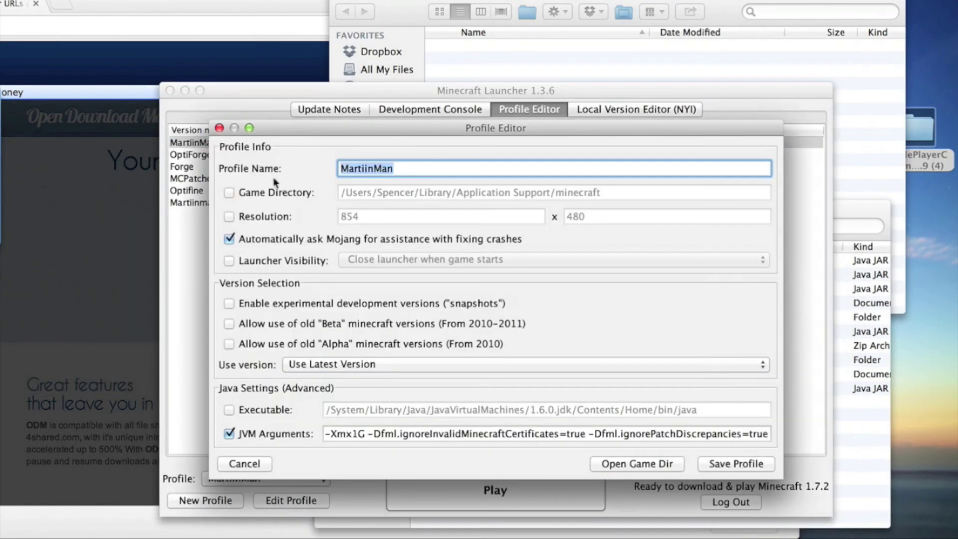
left_click(352, 369)
left_click(366, 426)
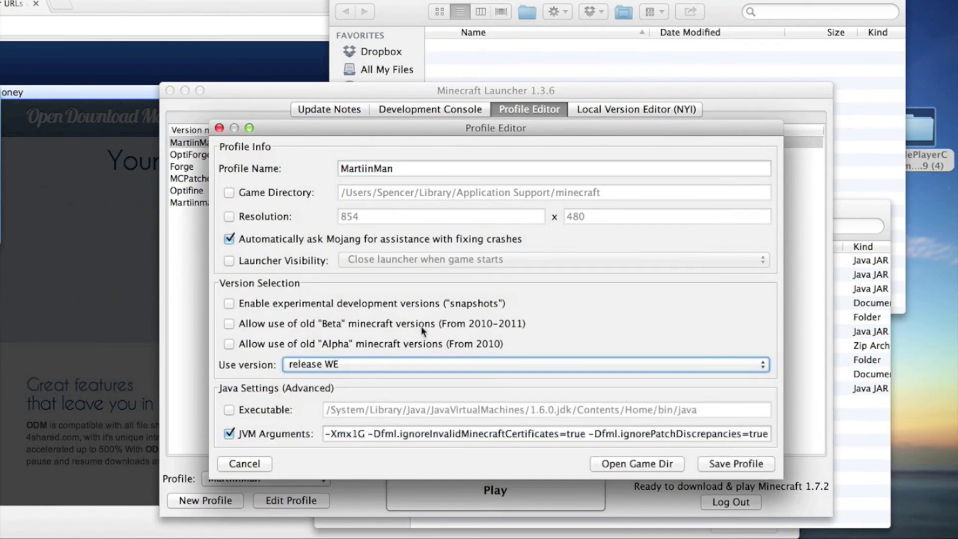
Step: Keep release WE, disable JVM arguments, save the profile and start the game
left_click(332, 365)
scroll(337, 476, "down", 5)
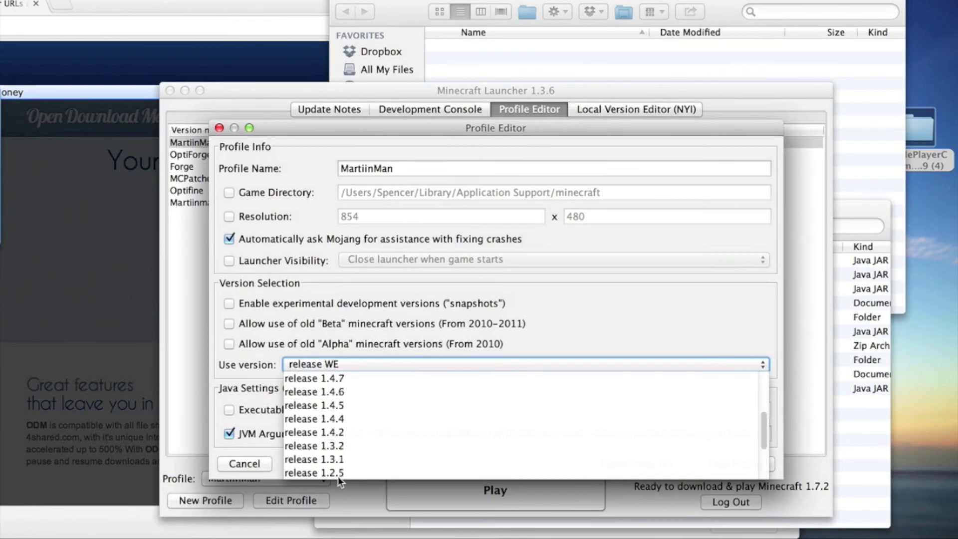
scroll(337, 476, "up", 5)
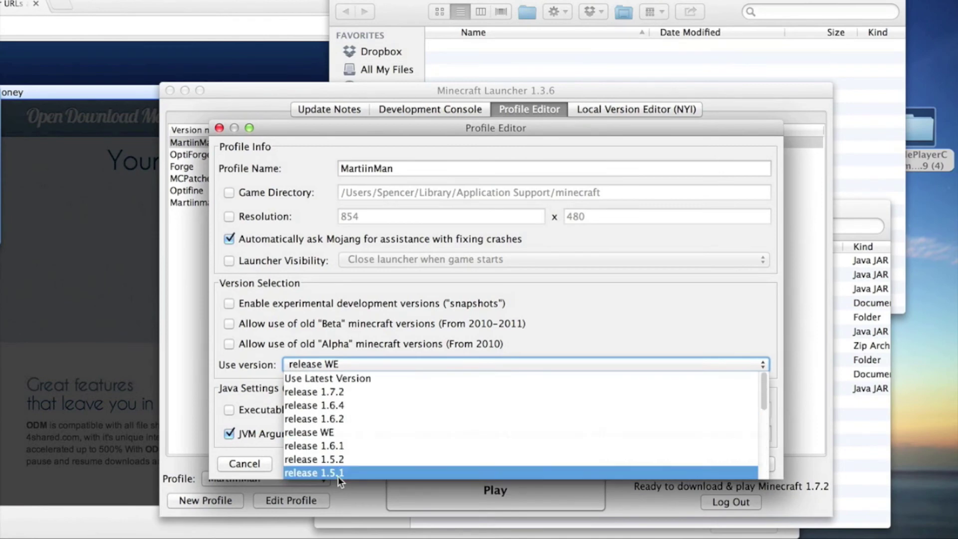
left_click(335, 433)
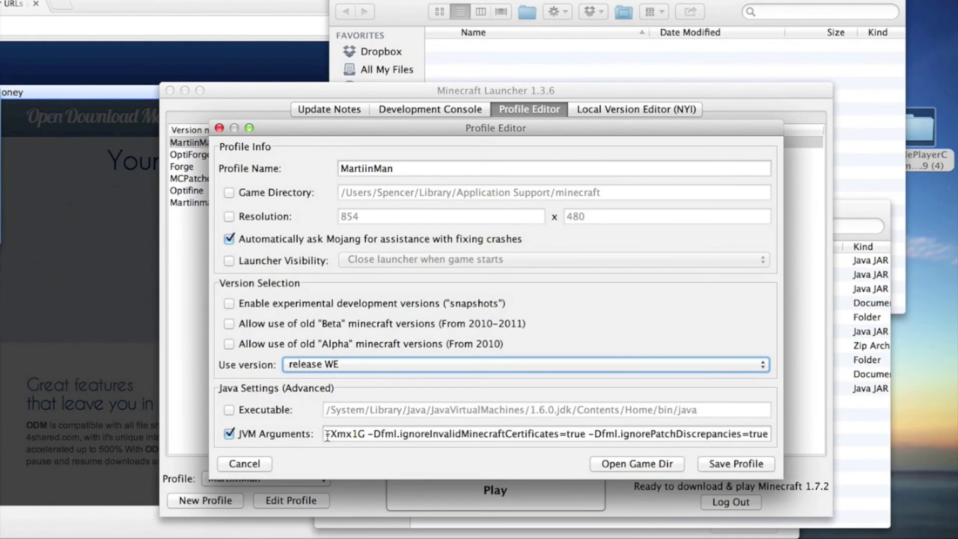
left_click(229, 433)
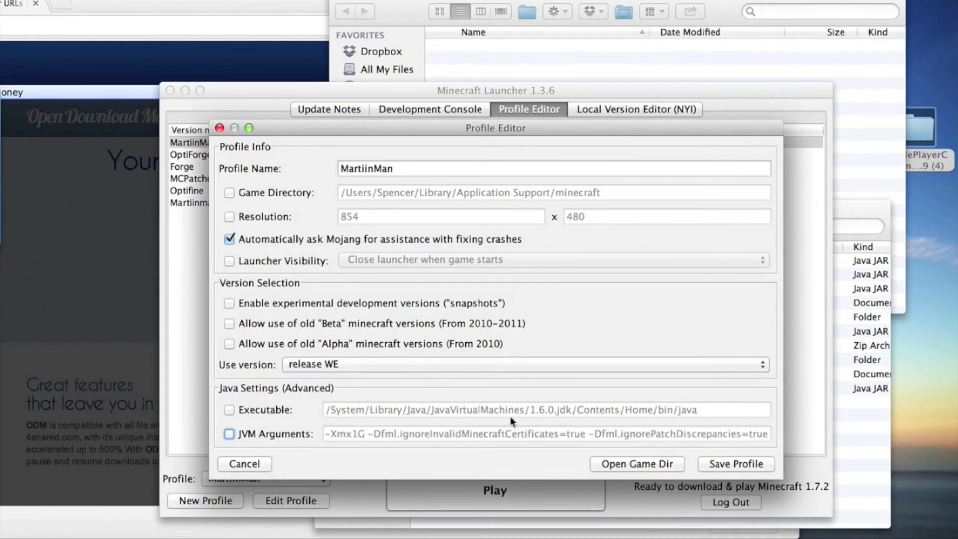
left_click(732, 464)
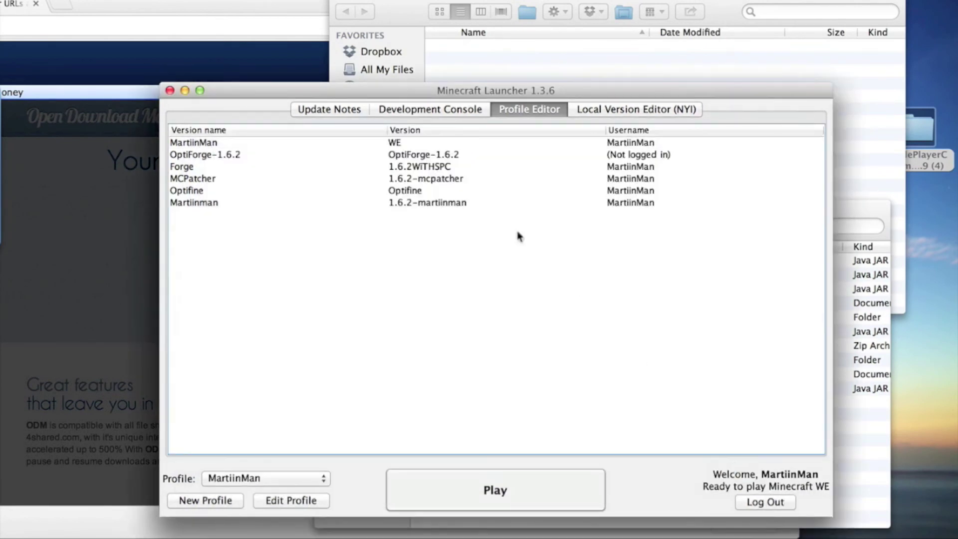
left_click(479, 492)
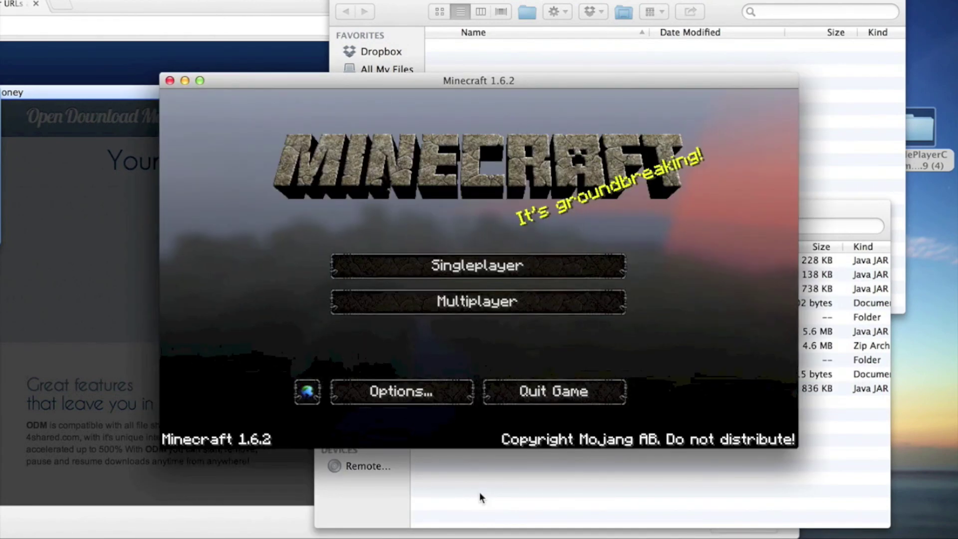
Step: Load the selected single-player world
left_click(433, 264)
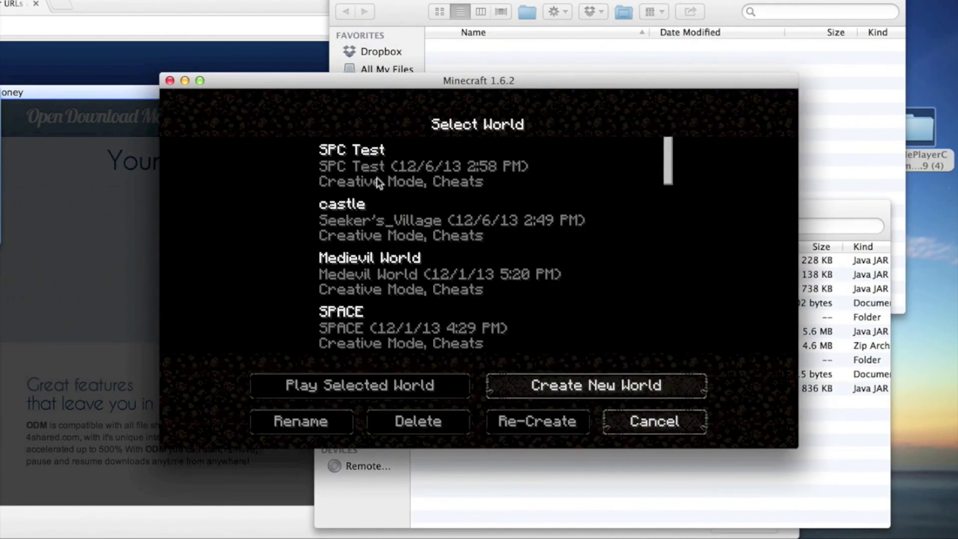
left_click(342, 391)
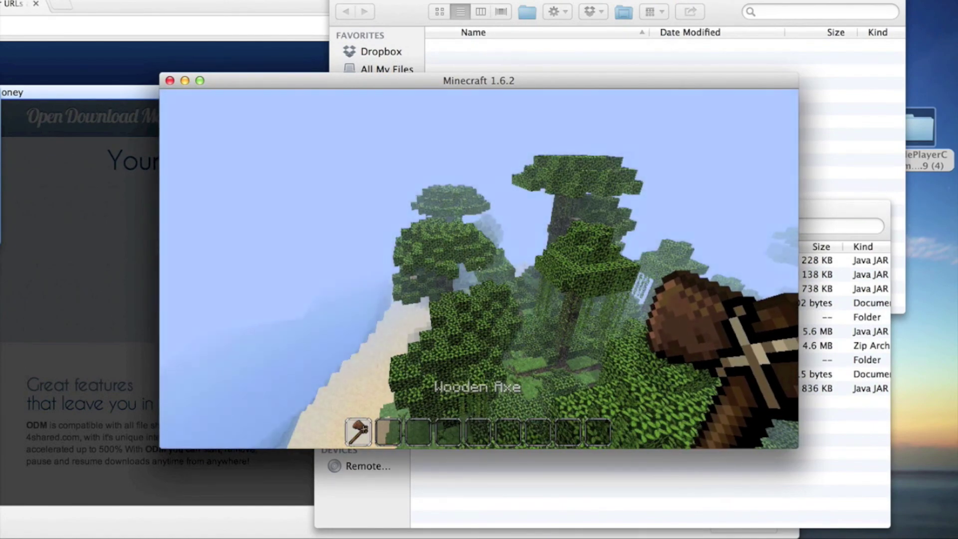
mouse_move(479, 269)
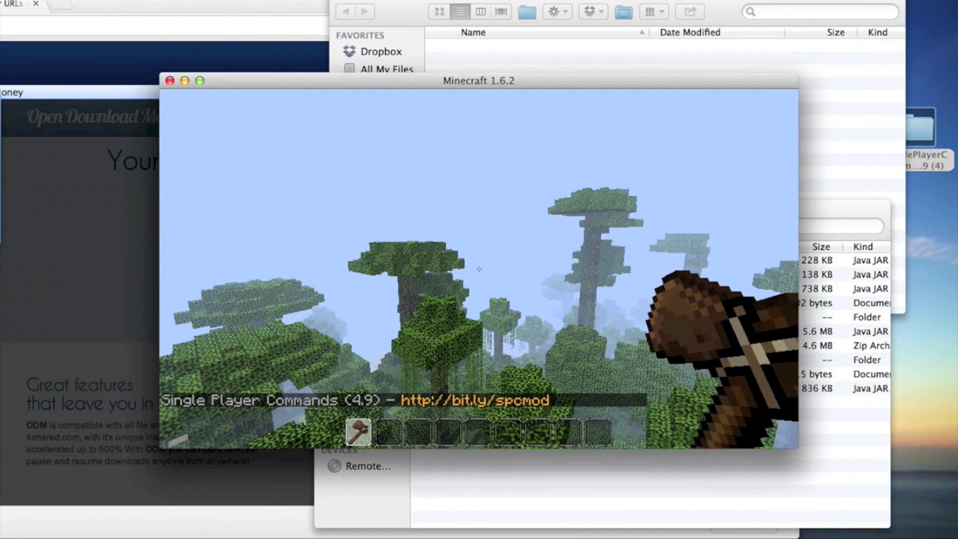
Step: Run //wand to get the wand and set the first position at (-51.0, 76.0, 118.0)
key("slash")
type("/wand")
key("Return")
scroll(479, 269, "up", 1)
scroll(479, 269, "down", 1)
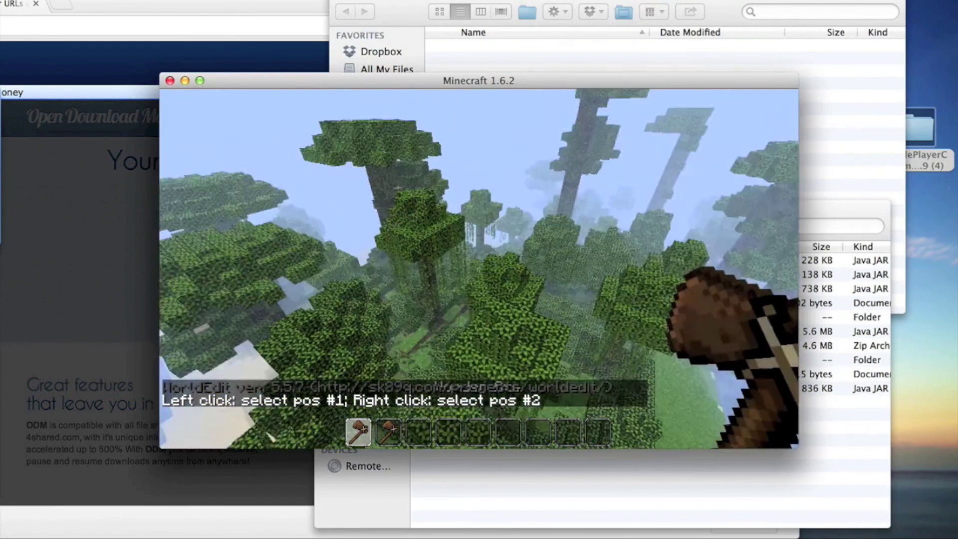
left_click(479, 269)
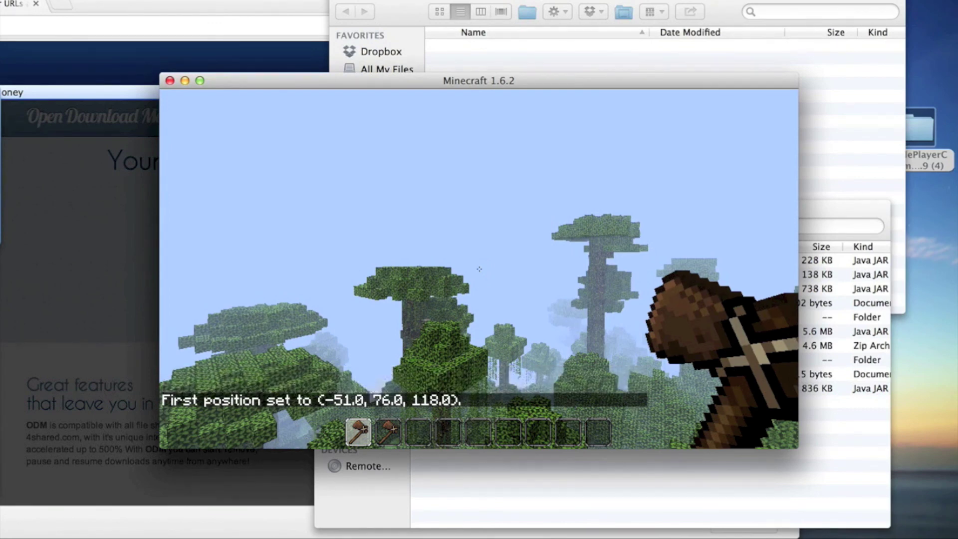
Step: Fly forward over the jungle canopy toward the sandy beach
key("w")
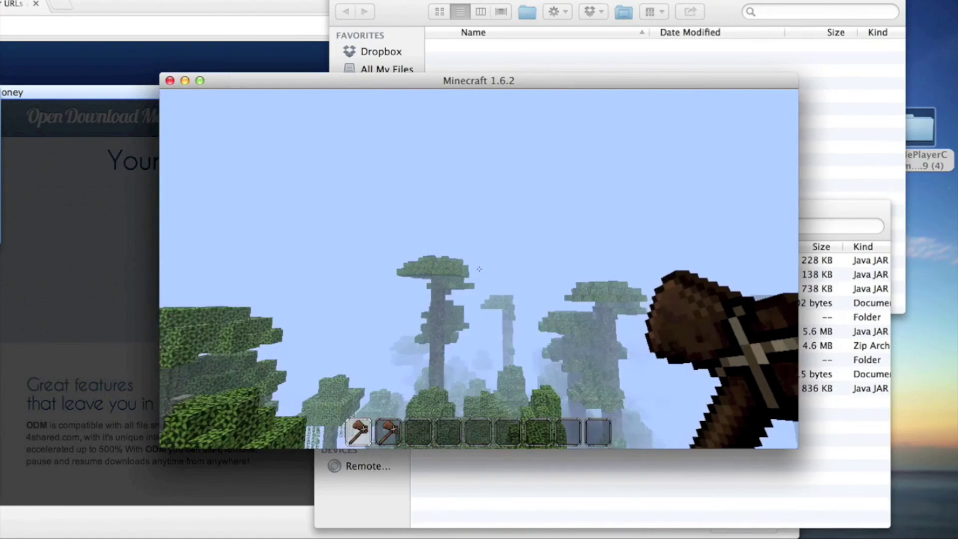
key("w")
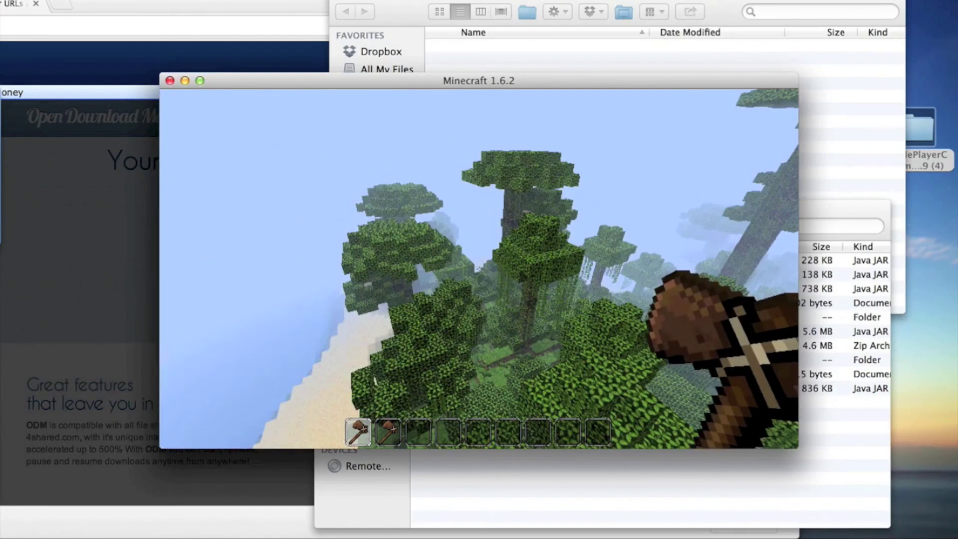
key("w")
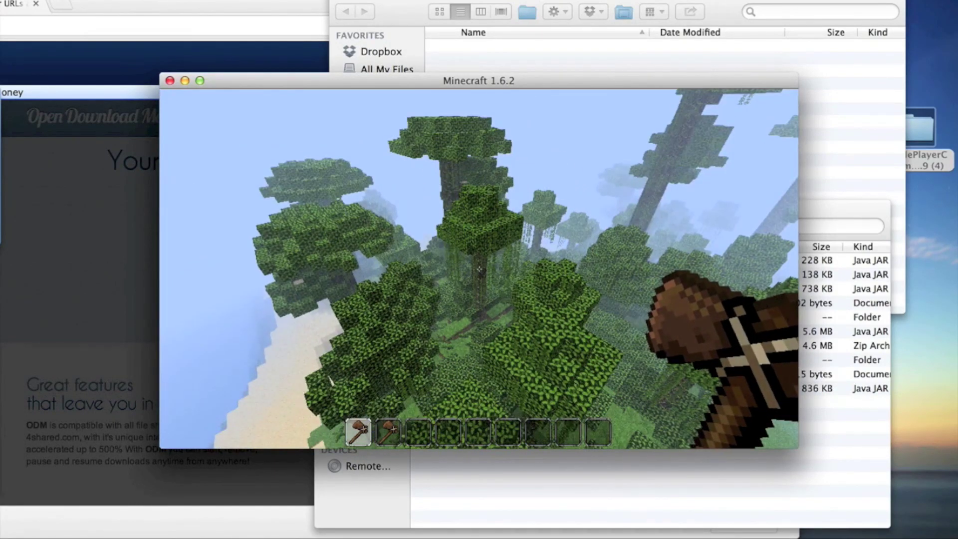